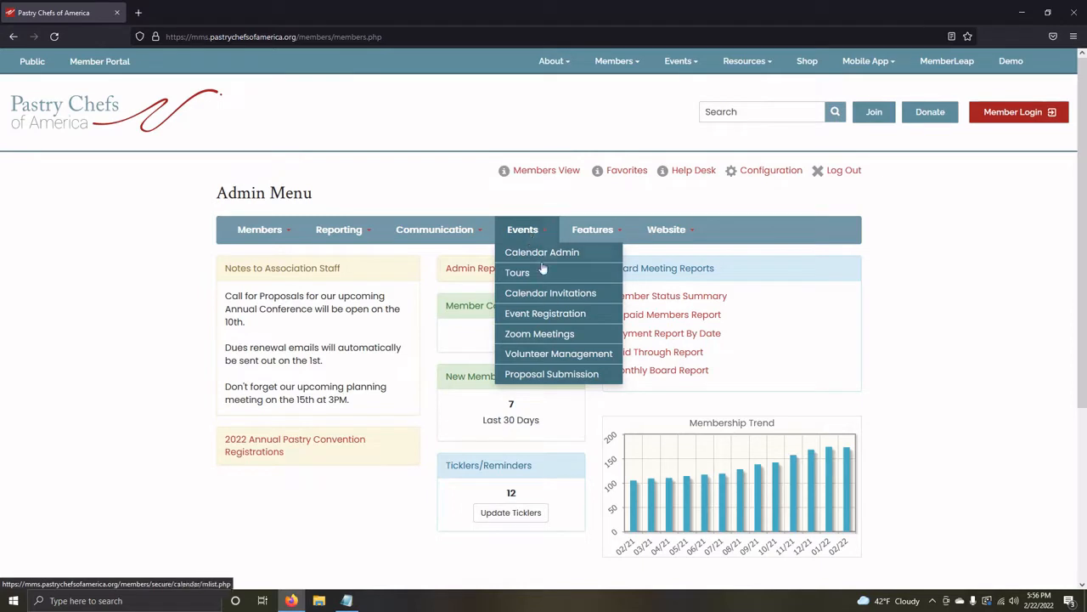
Open the event registration list and add a new event registration
click(551, 320)
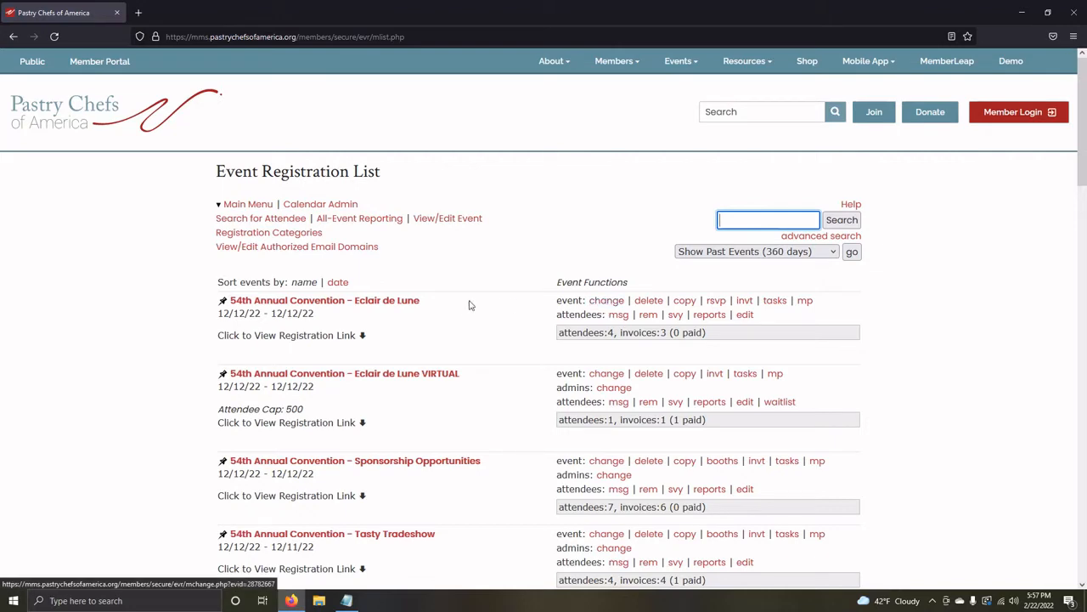
scroll(499, 325, down, 10)
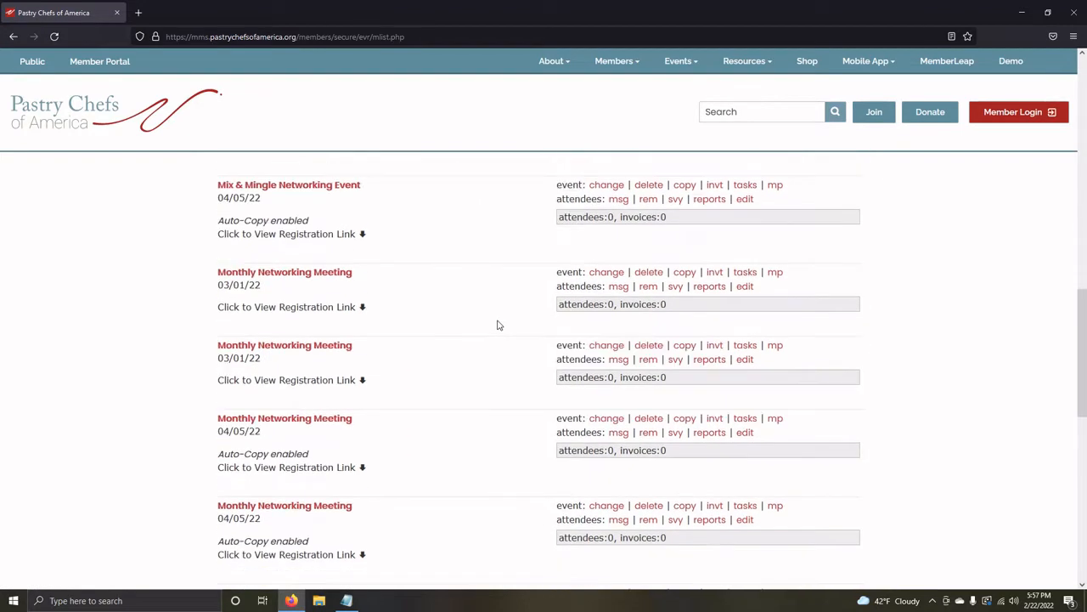
scroll(499, 325, down, 8)
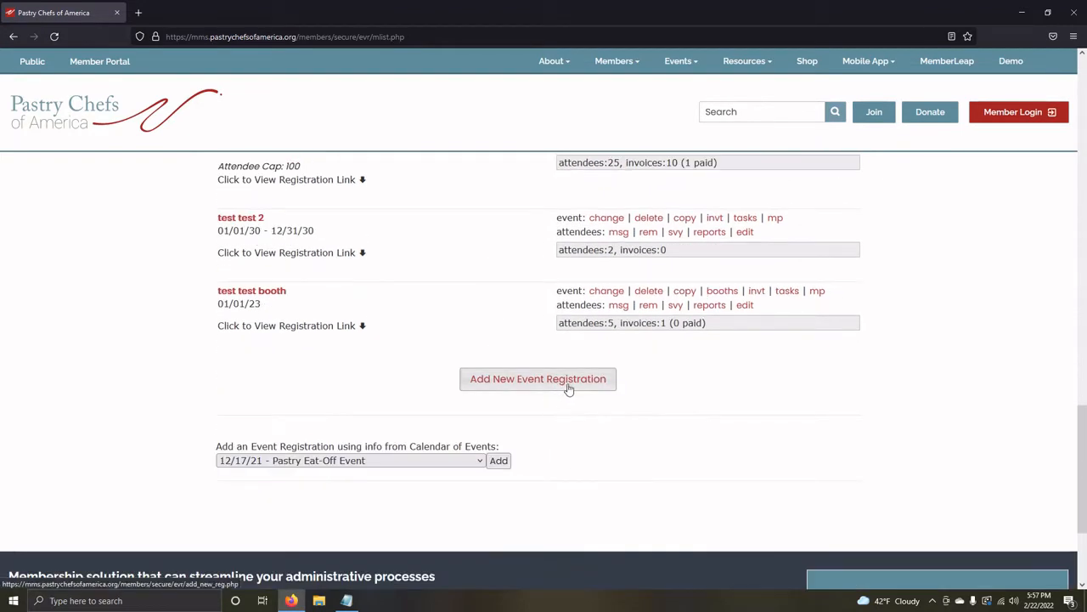
click(570, 384)
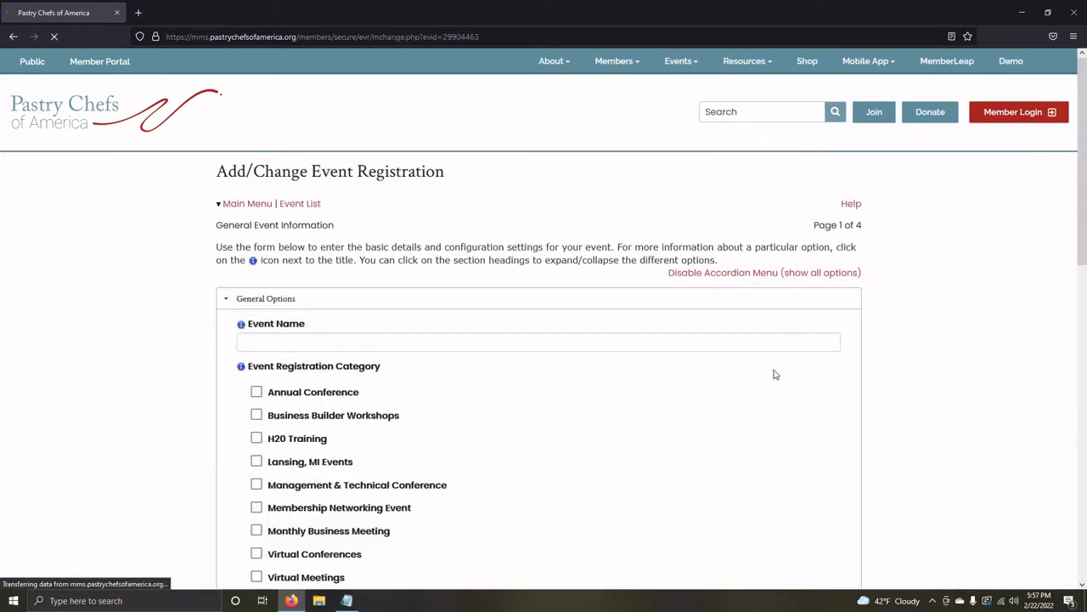
Review the General Options for the new event, from event name, category and description to the dates and times
scroll(629, 335, down, 1)
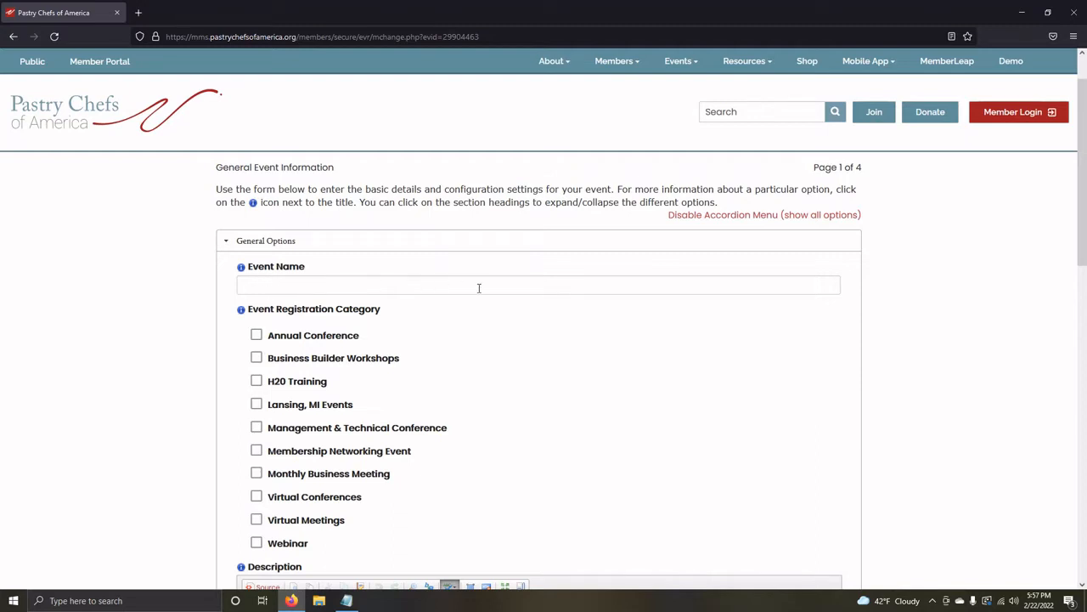
scroll(454, 284, down, 1)
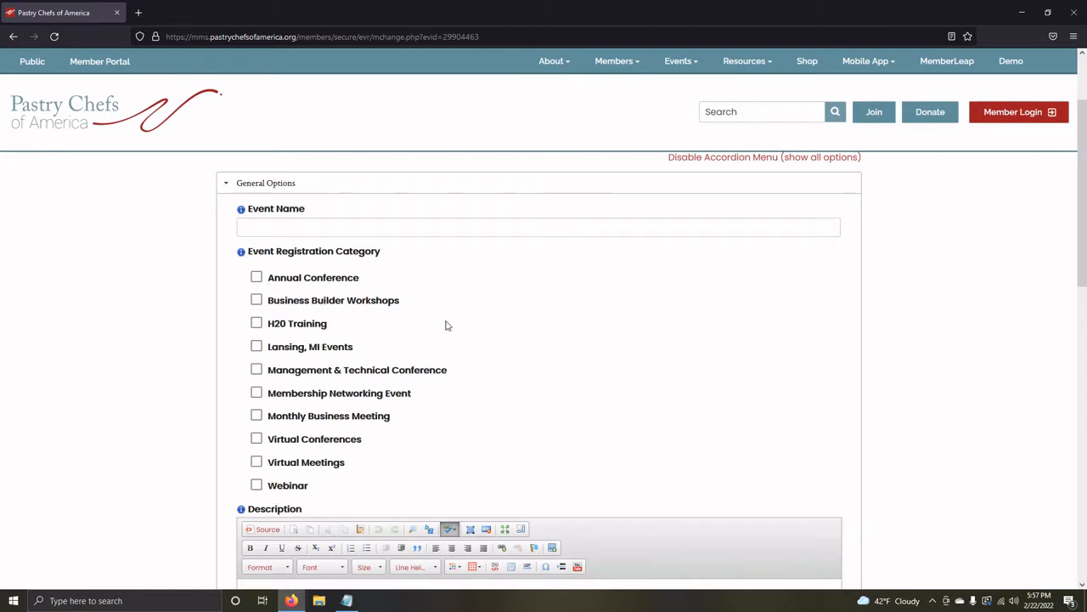
scroll(493, 332, down, 3)
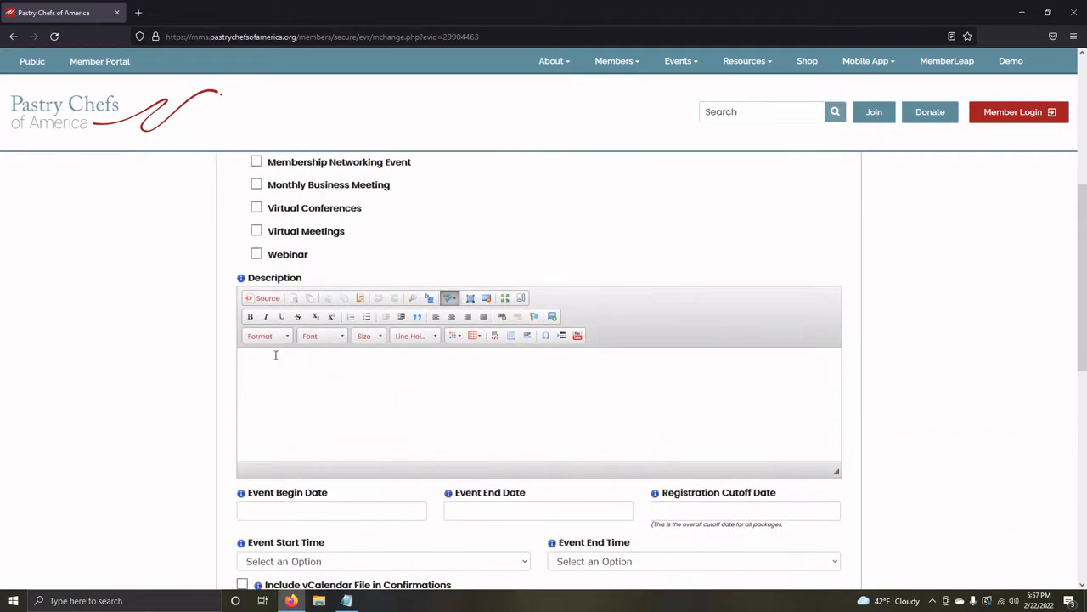
scroll(608, 369, down, 2)
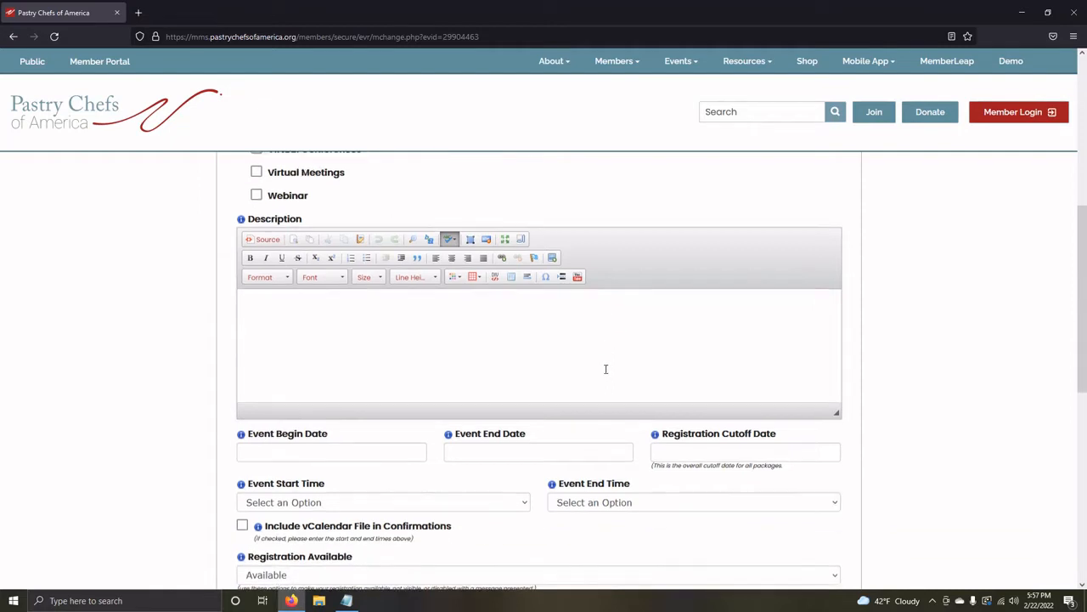
scroll(607, 349, down, 1)
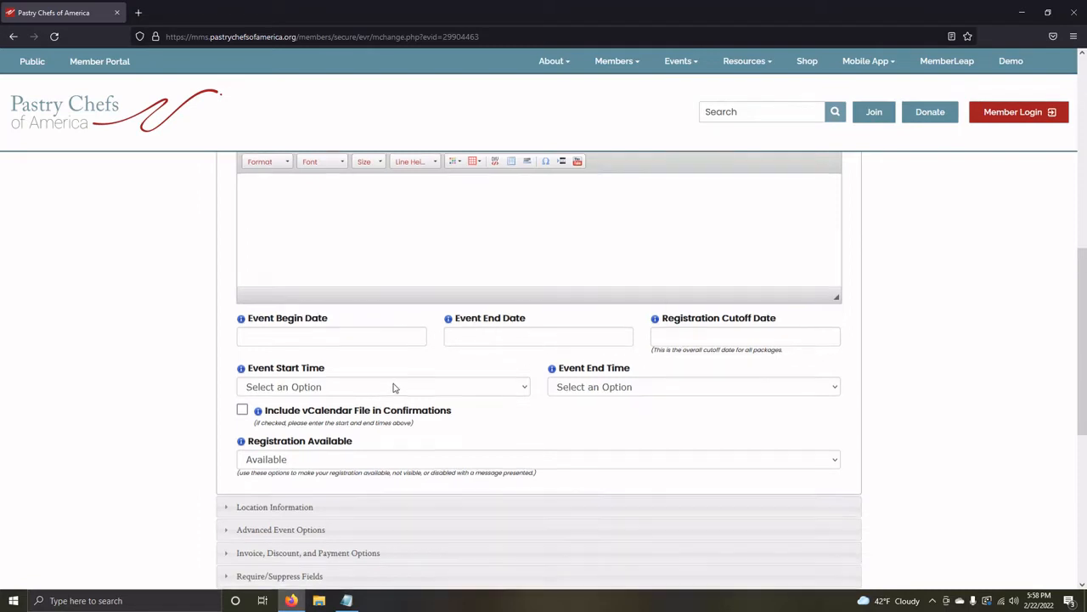
scroll(391, 384, down, 1)
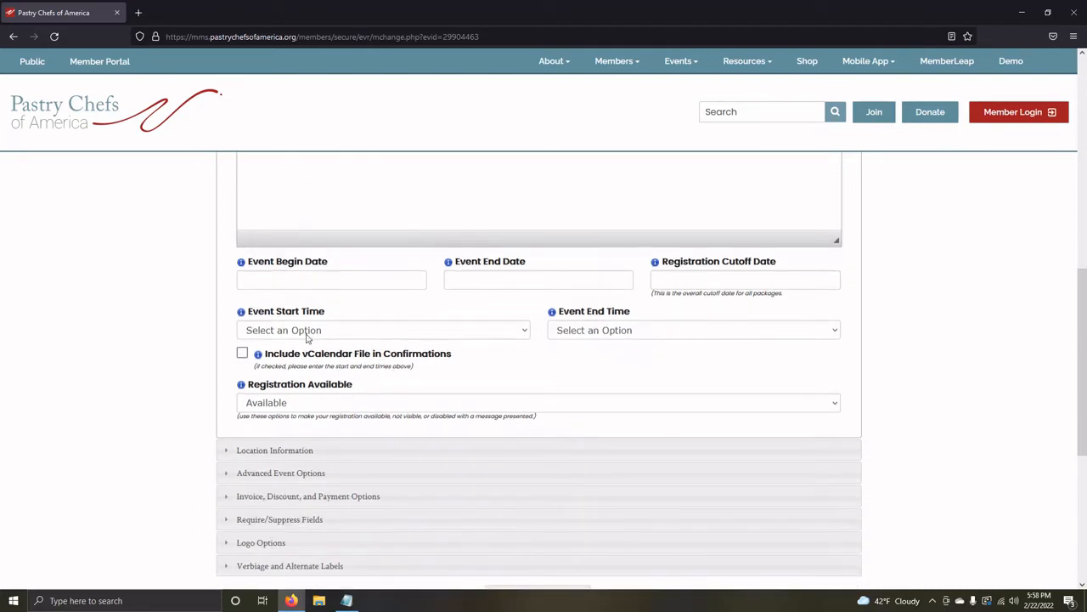
Look through the available time choices for Event Start Time and Event End Time
click(410, 337)
scroll(361, 160, down, 4)
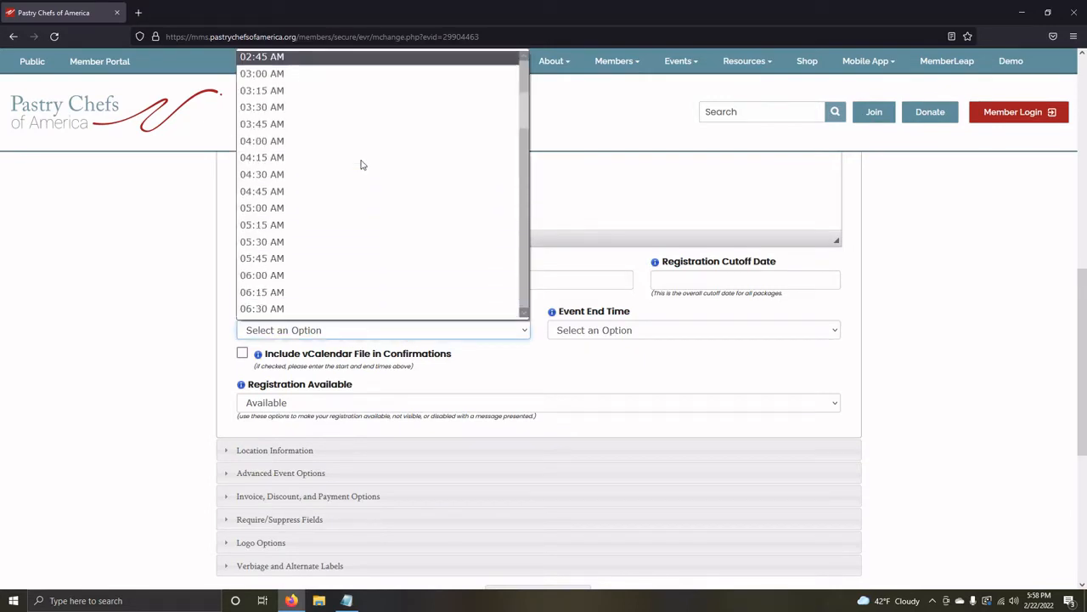
click(193, 320)
click(639, 332)
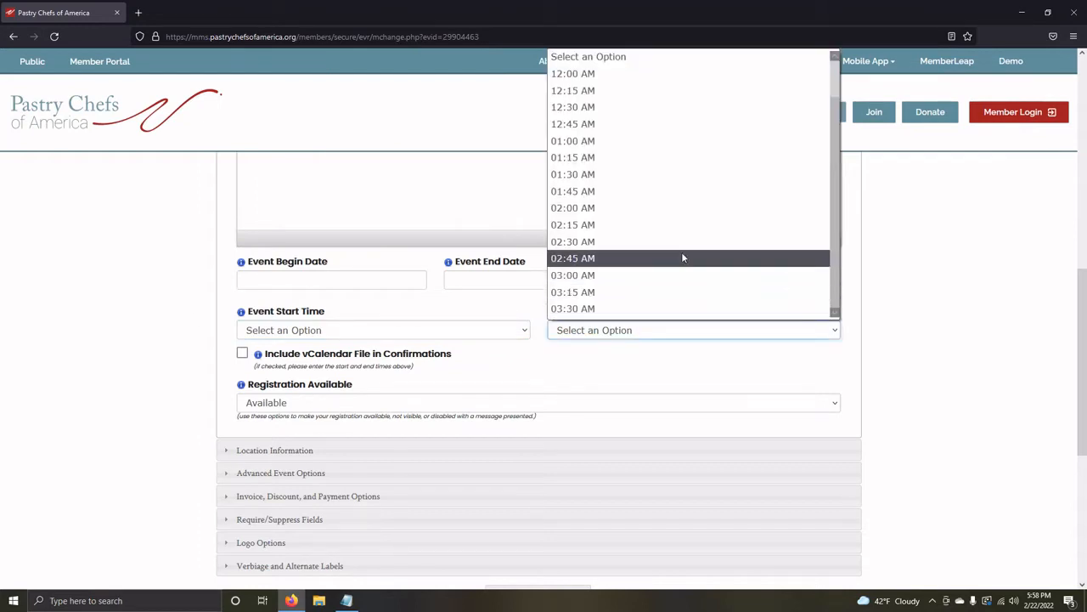
scroll(683, 197, down, 6)
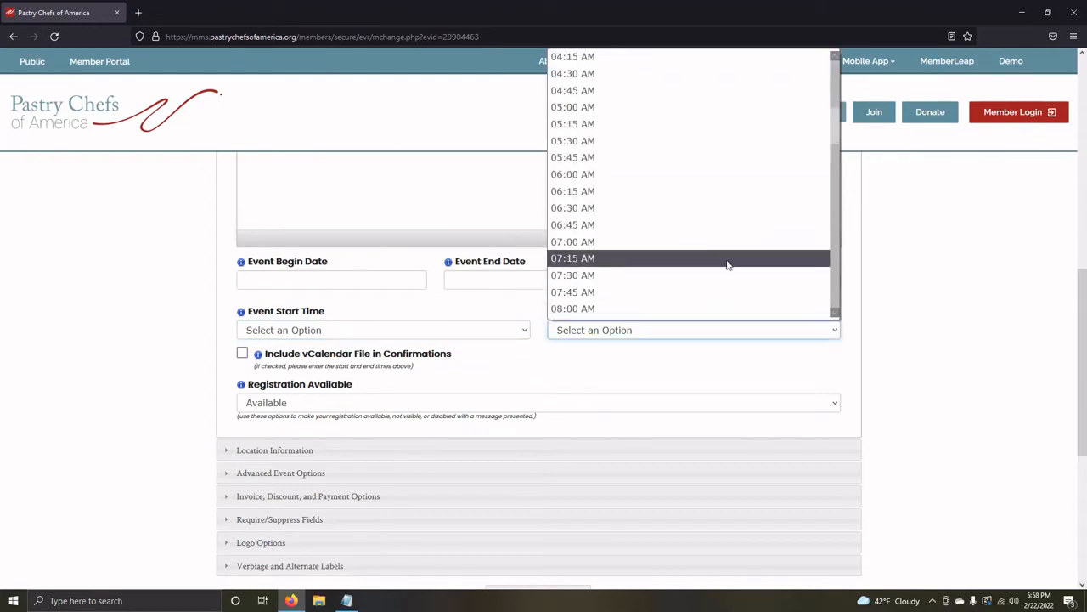
click(844, 357)
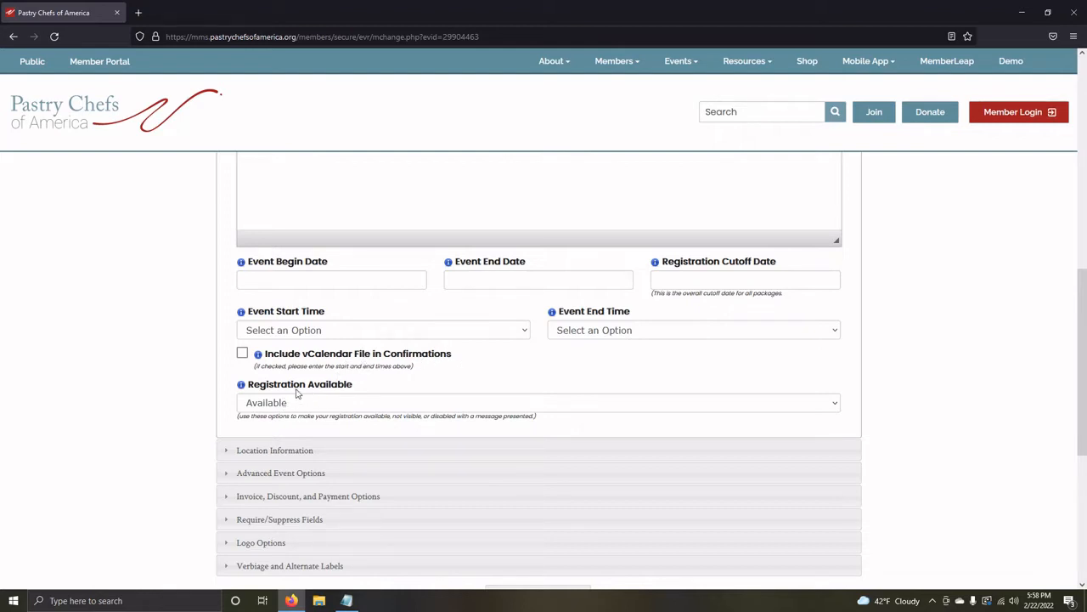
Examine the status choices offered under Registration Available
scroll(362, 385, down, 1)
click(554, 345)
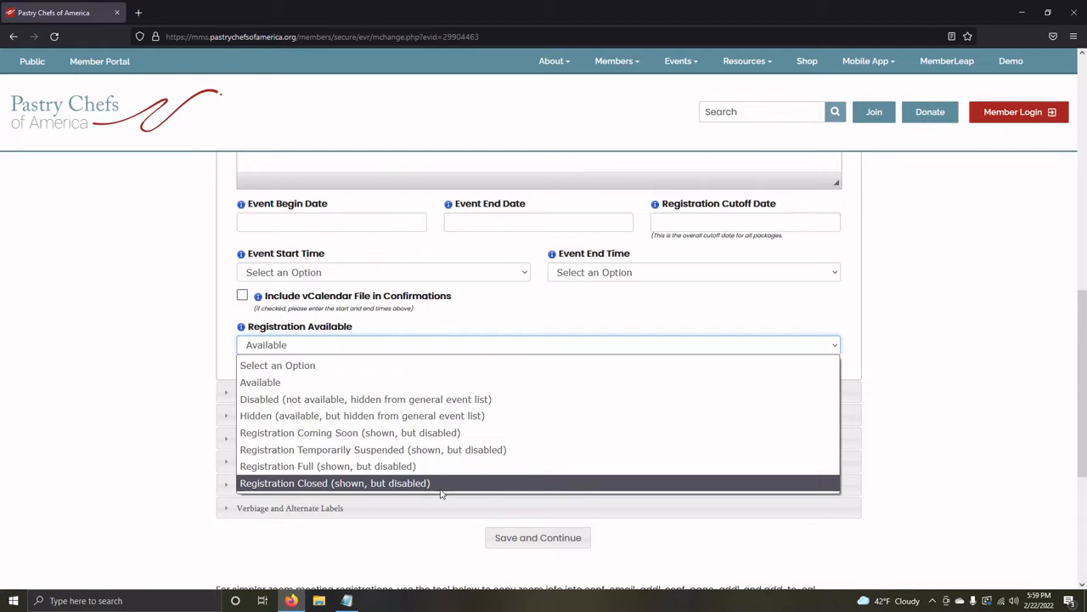
click(145, 394)
Expand the Location Information section and review its location name, address and country fields
click(392, 399)
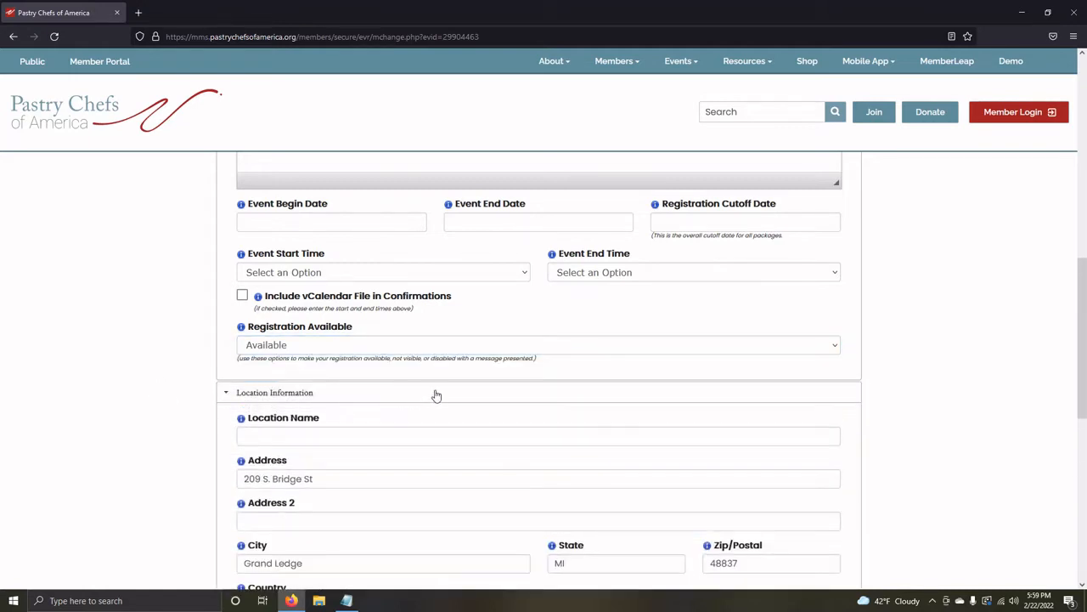
scroll(442, 389, down, 2)
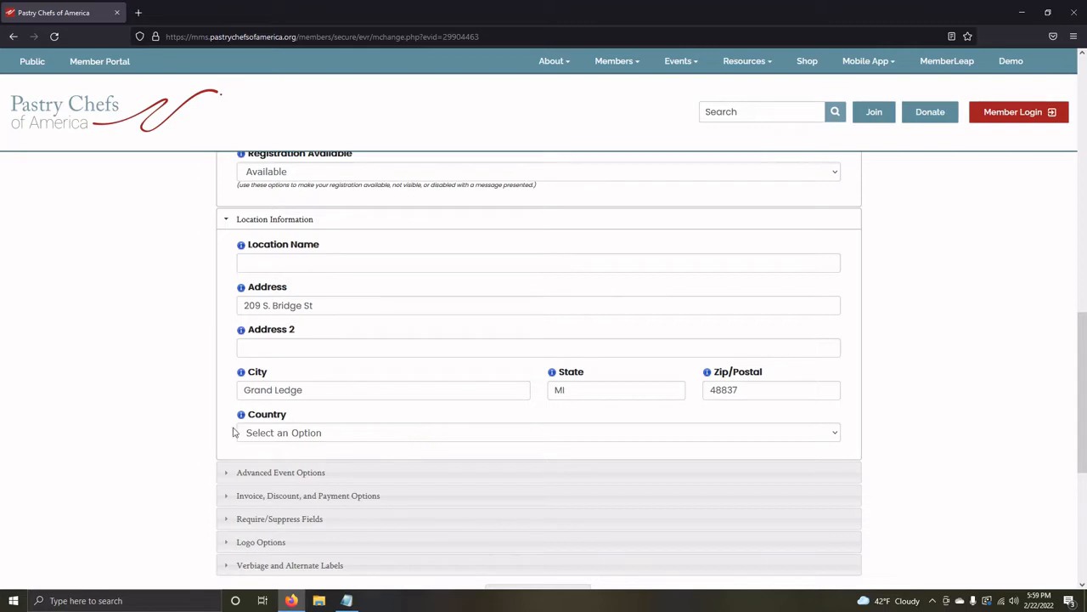
scroll(138, 408, down, 2)
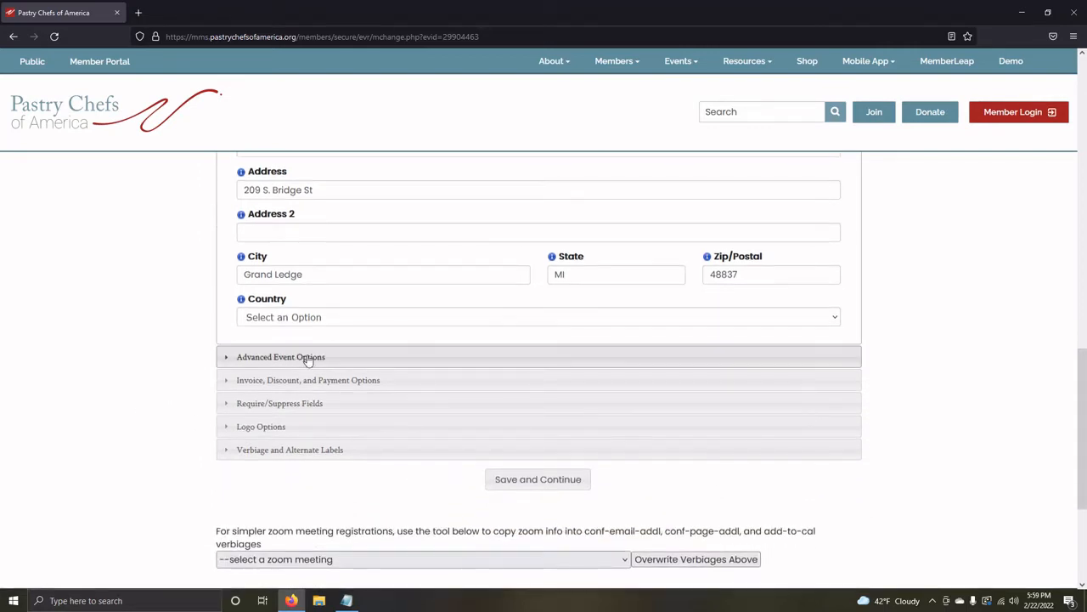
Expand Advanced Event Options and review the notification email fields and the current member validation method
click(357, 358)
scroll(337, 359, down, 2)
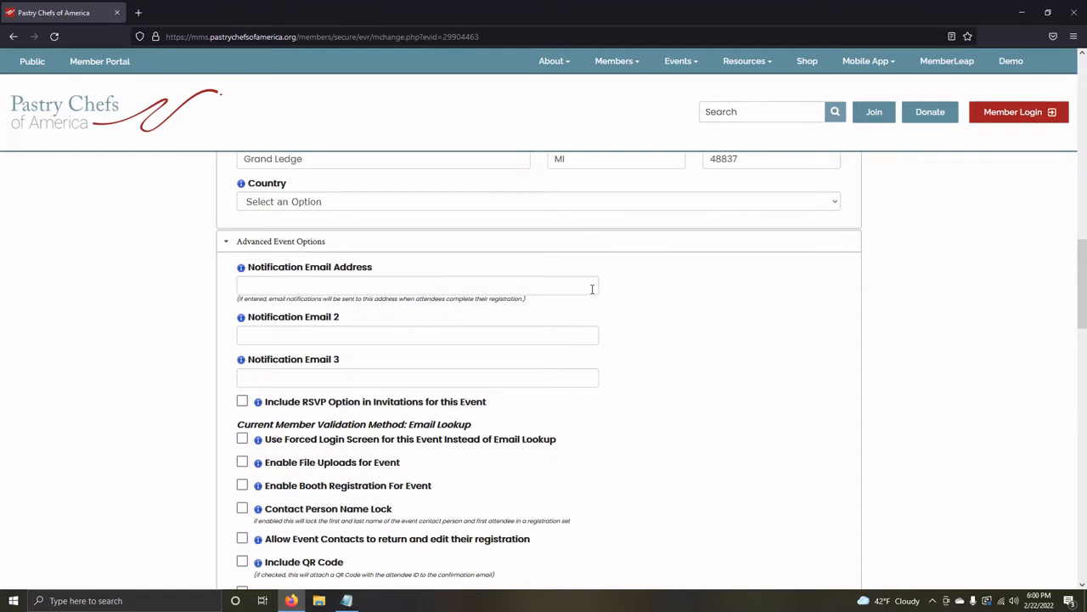
scroll(591, 293, down, 1)
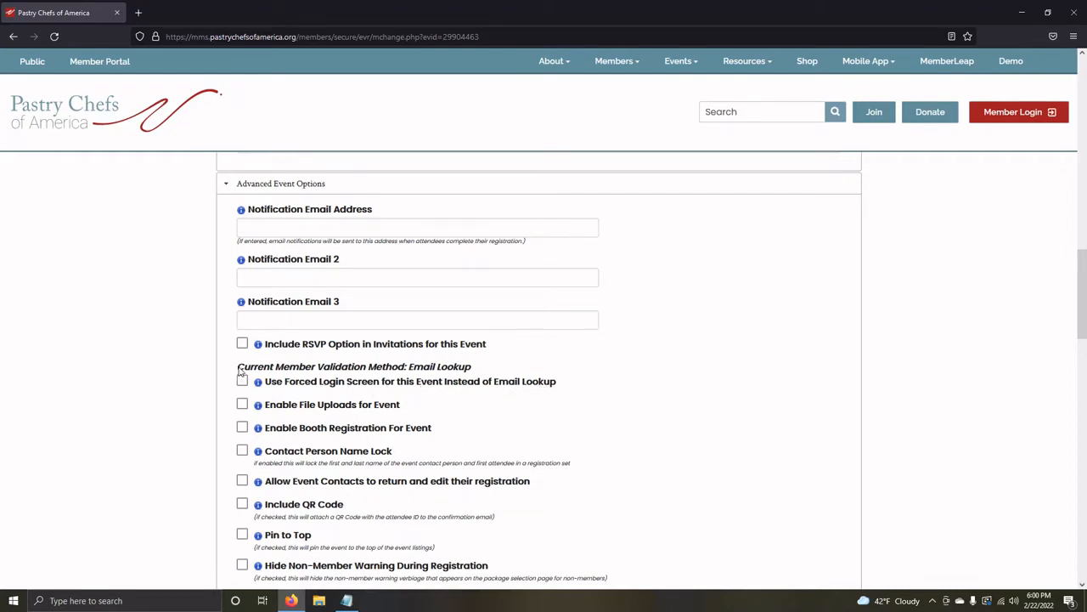
drag(239, 369, 472, 372)
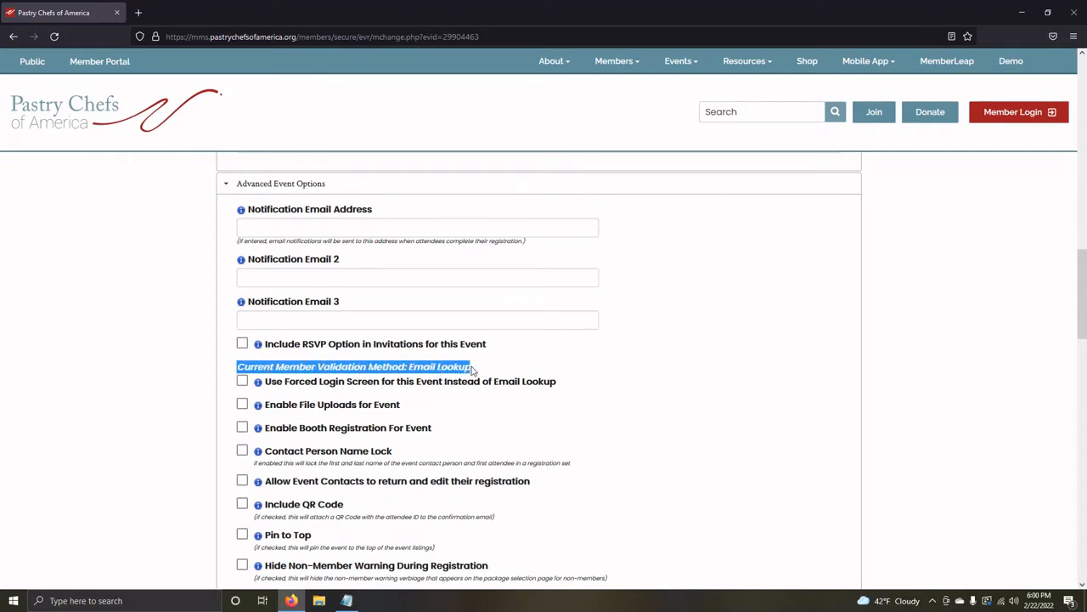
click(451, 379)
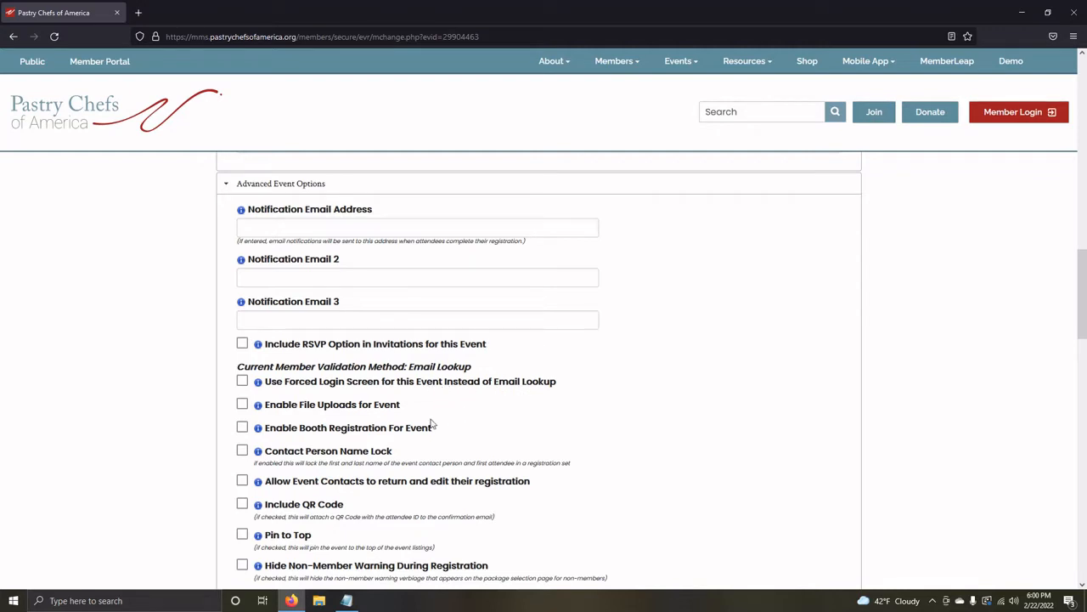
Review the advanced options for file uploads, booth registration, name lock, registration editing, QR code, pinning and the non-member warning
scroll(323, 413, down, 1)
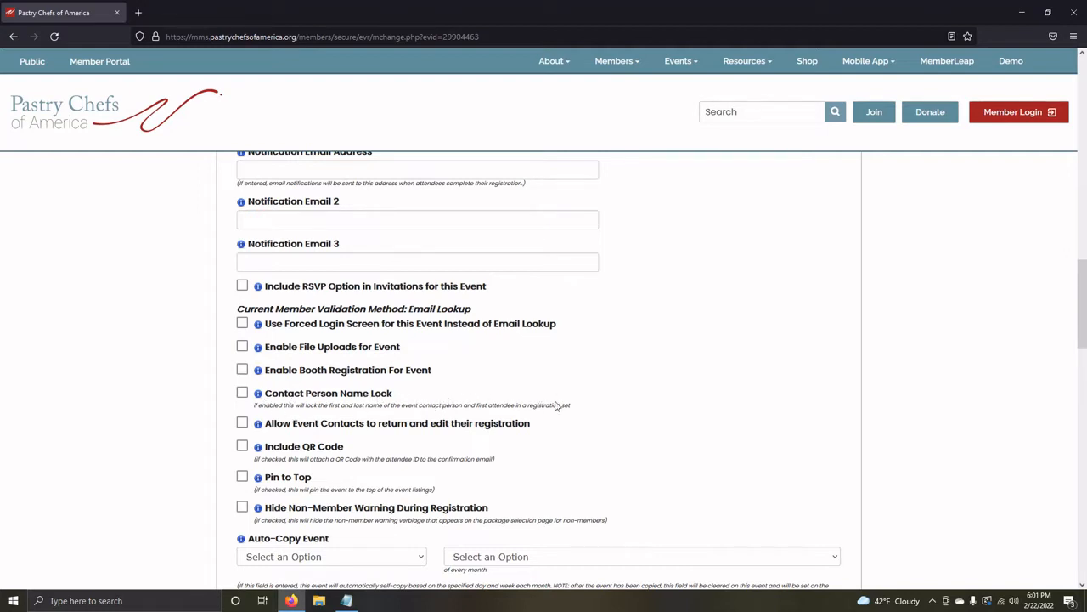
scroll(548, 425, down, 1)
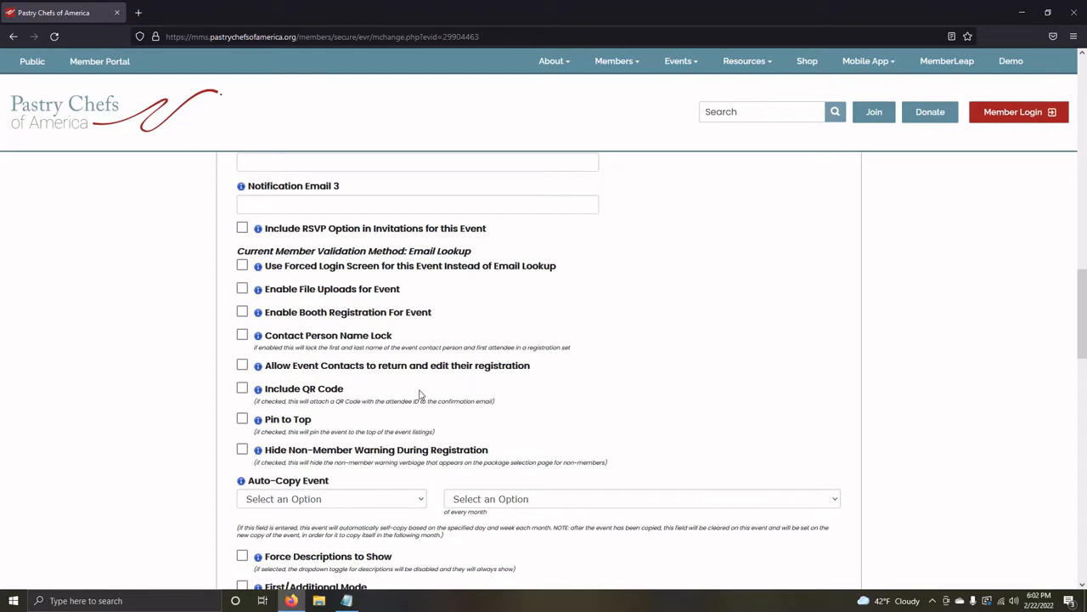
scroll(380, 390, down, 1)
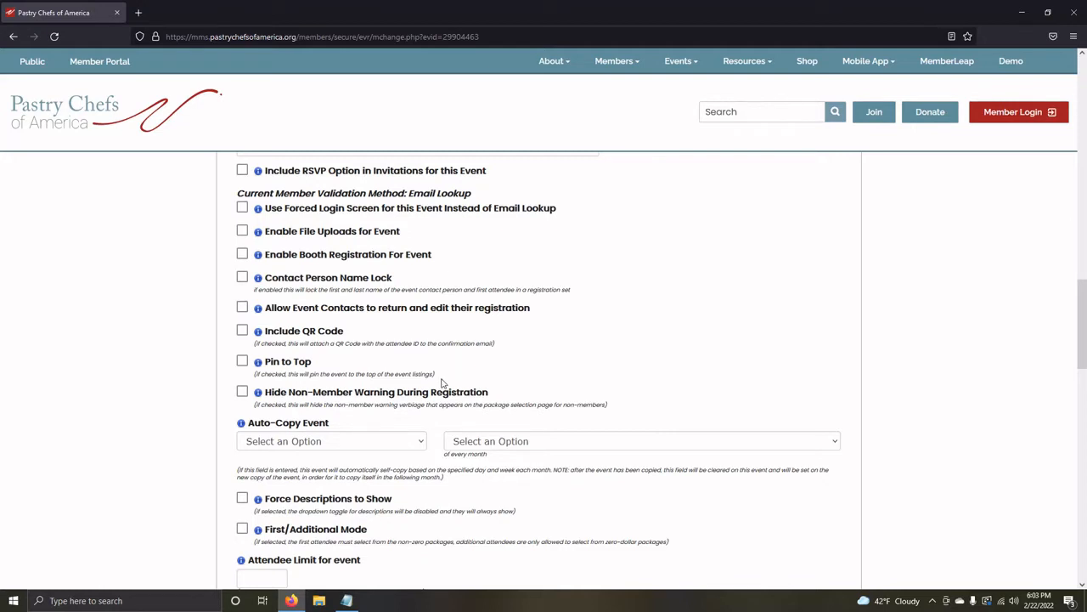
scroll(442, 382, down, 1)
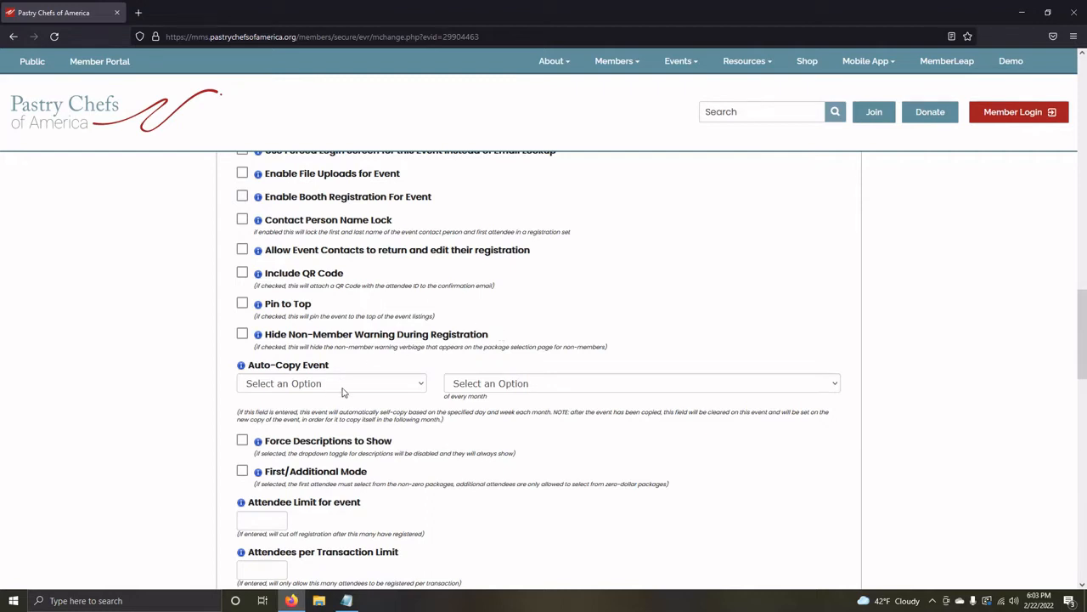
Examine the week and weekday choices for the Auto-Copy Event setting
scroll(400, 378, down, 2)
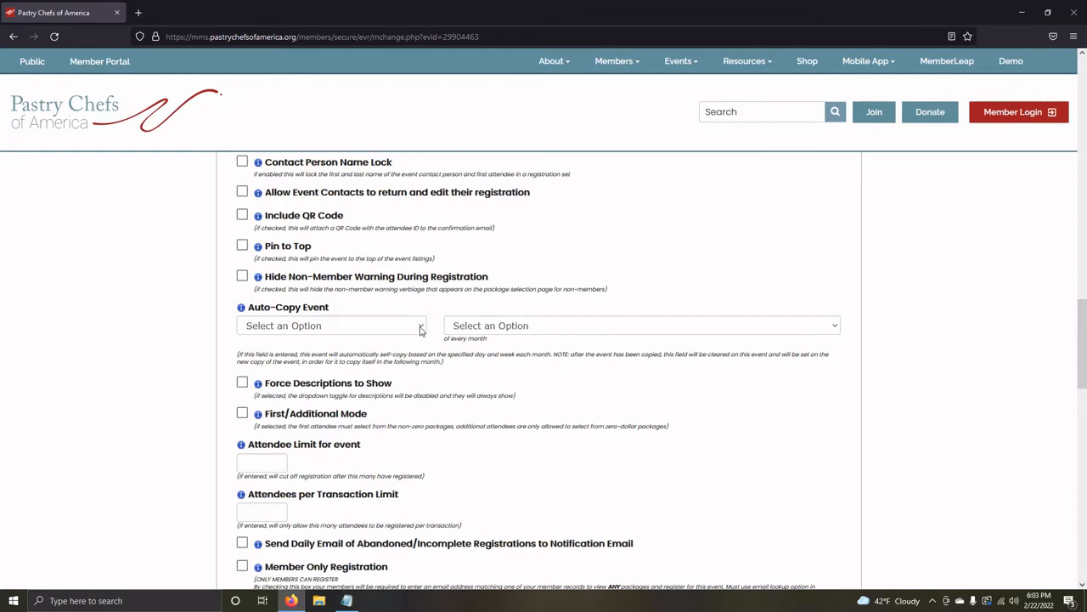
click(421, 329)
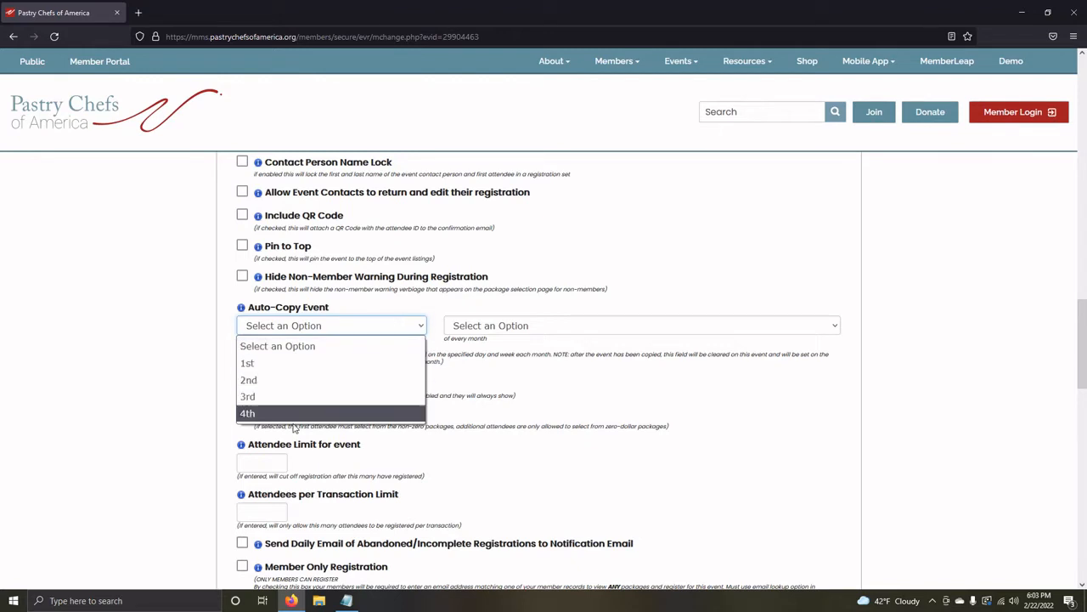
click(697, 313)
click(664, 333)
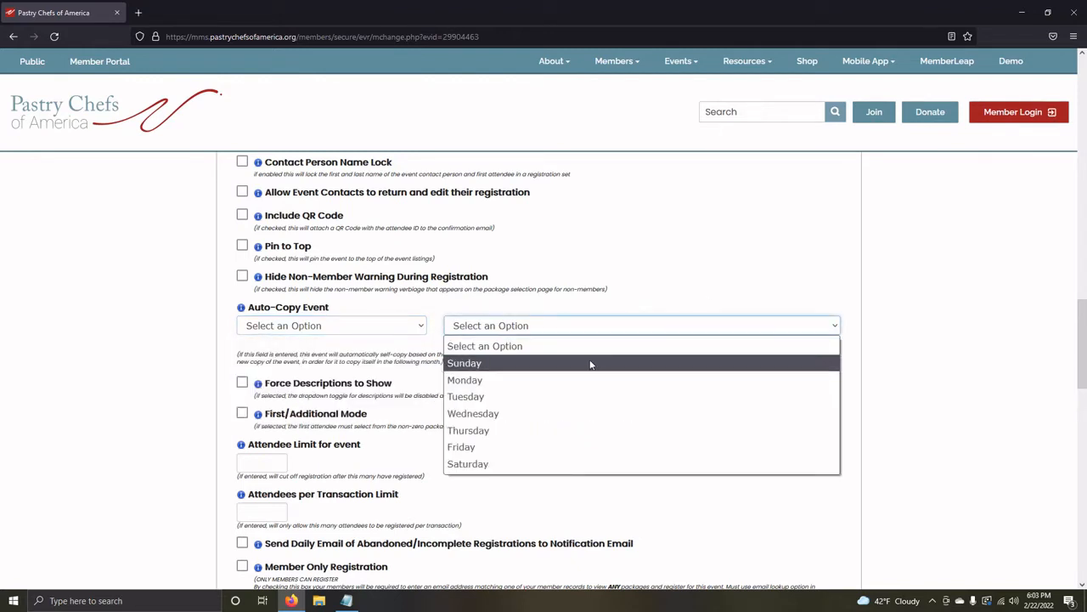
click(636, 297)
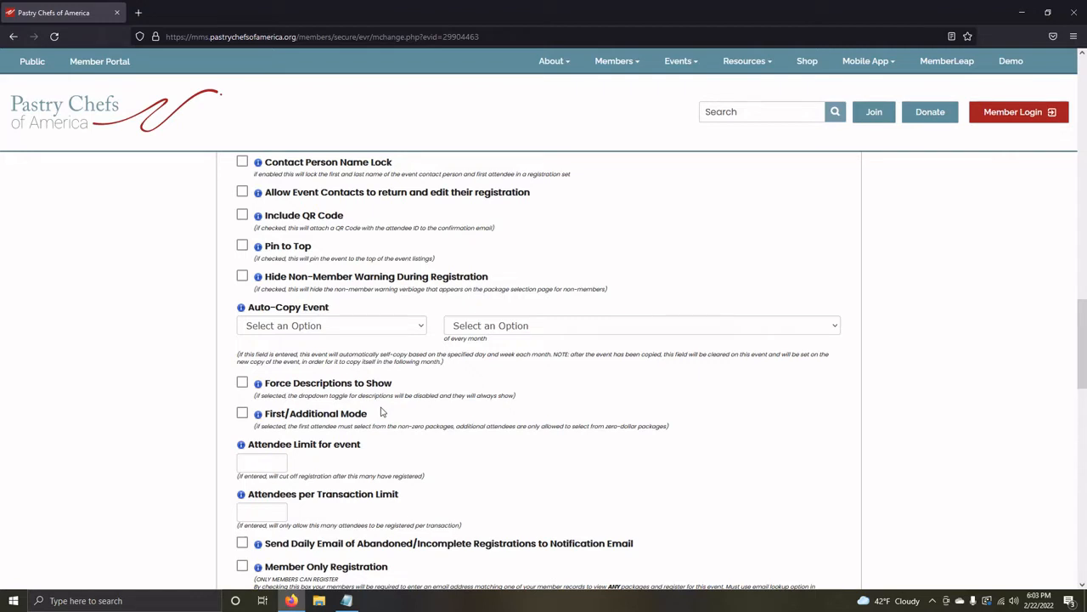
Review the advanced options for description display, First/Additional Mode, attendee limits, member-only registration, event admins, confirmation emails and registration restrictions
scroll(400, 421, down, 1)
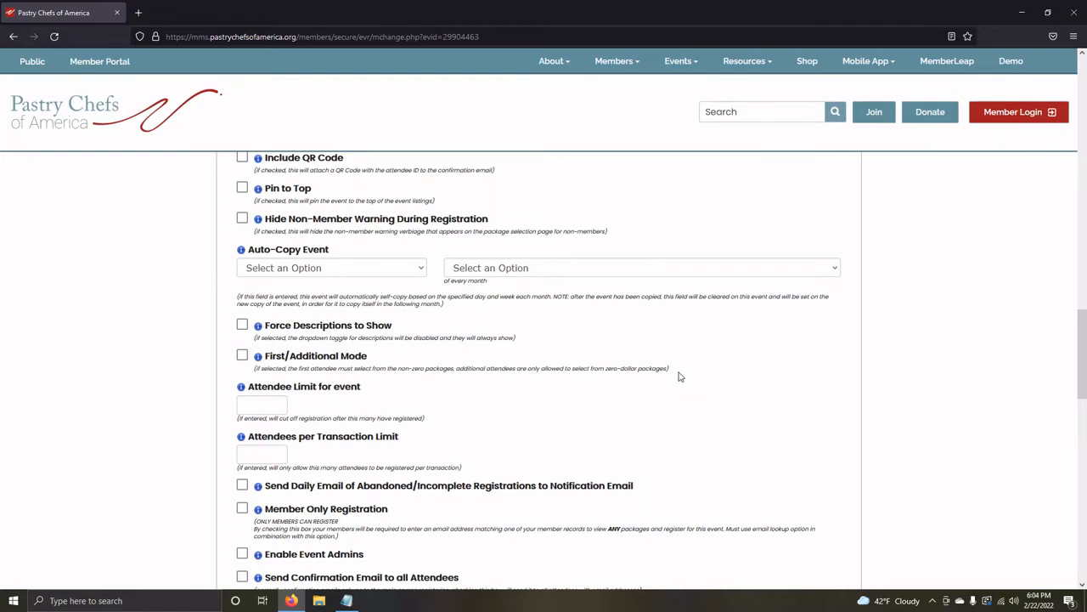
scroll(680, 376, down, 1)
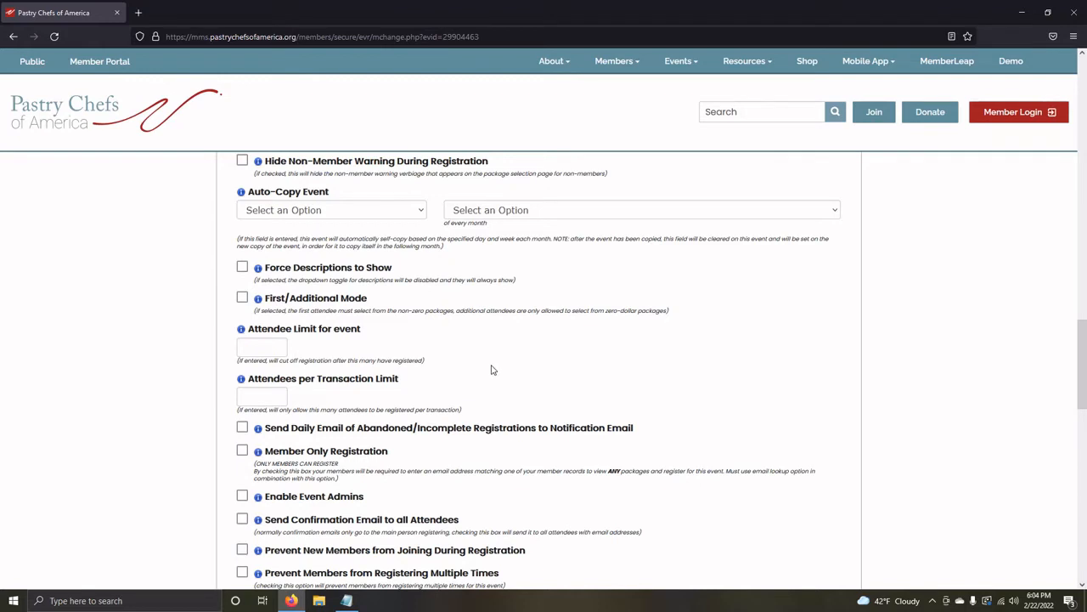
scroll(493, 367, down, 1)
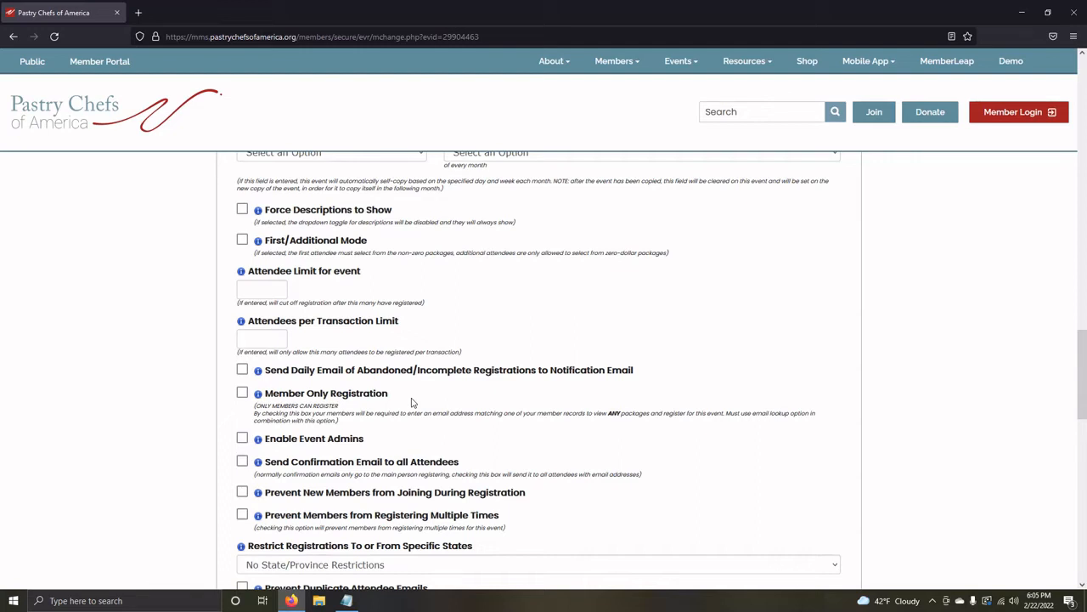
scroll(412, 402, down, 1)
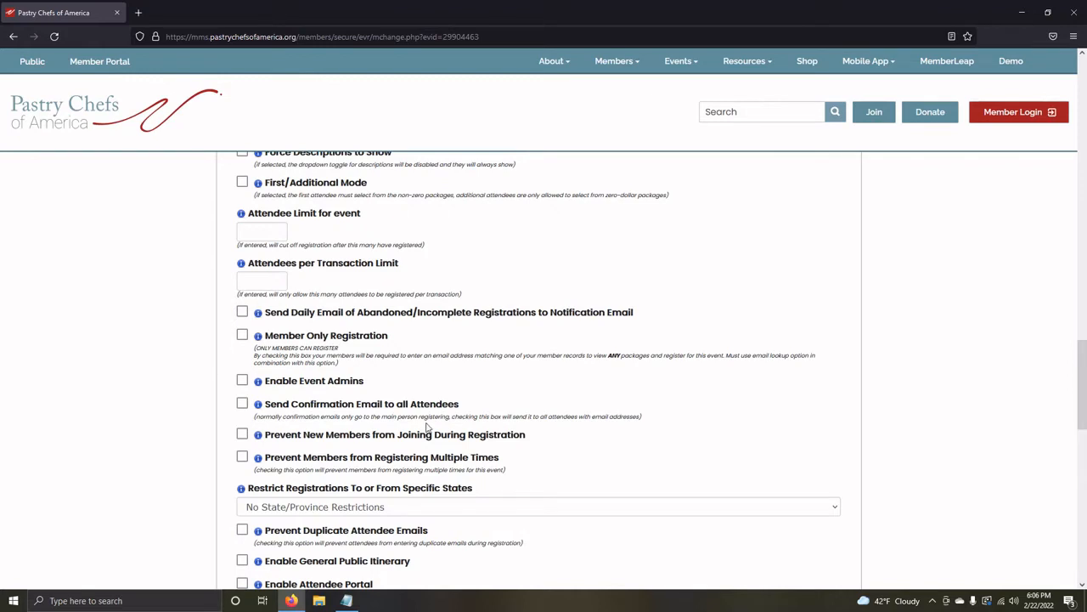
scroll(468, 412, down, 1)
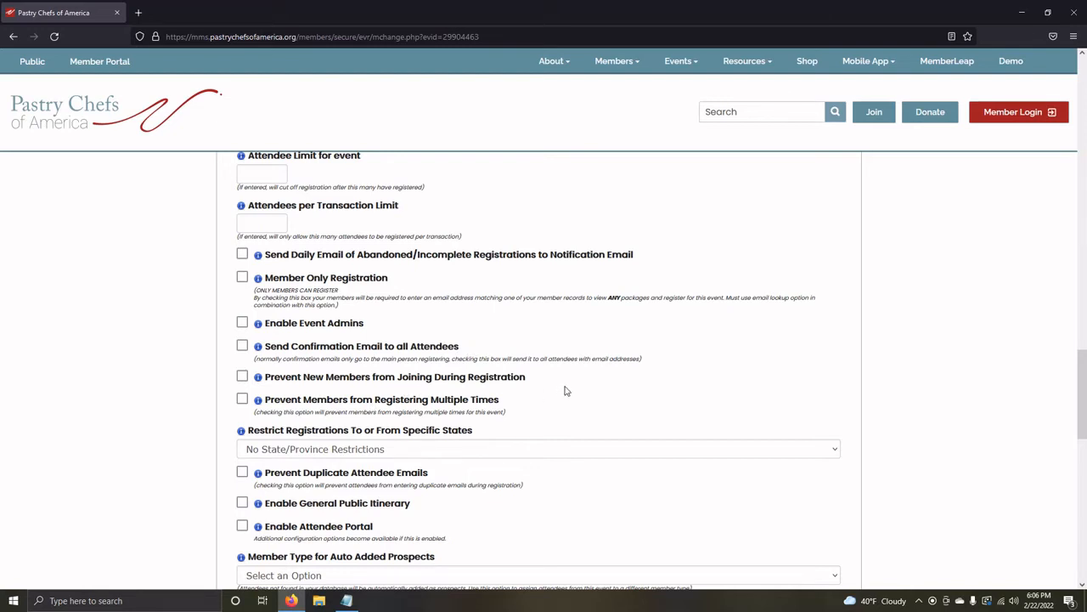
Set Restrict Registrations To or From Specific States to Only Allow Registrations from Specific States/Provinces and look through the list of selectable states
scroll(566, 389, down, 1)
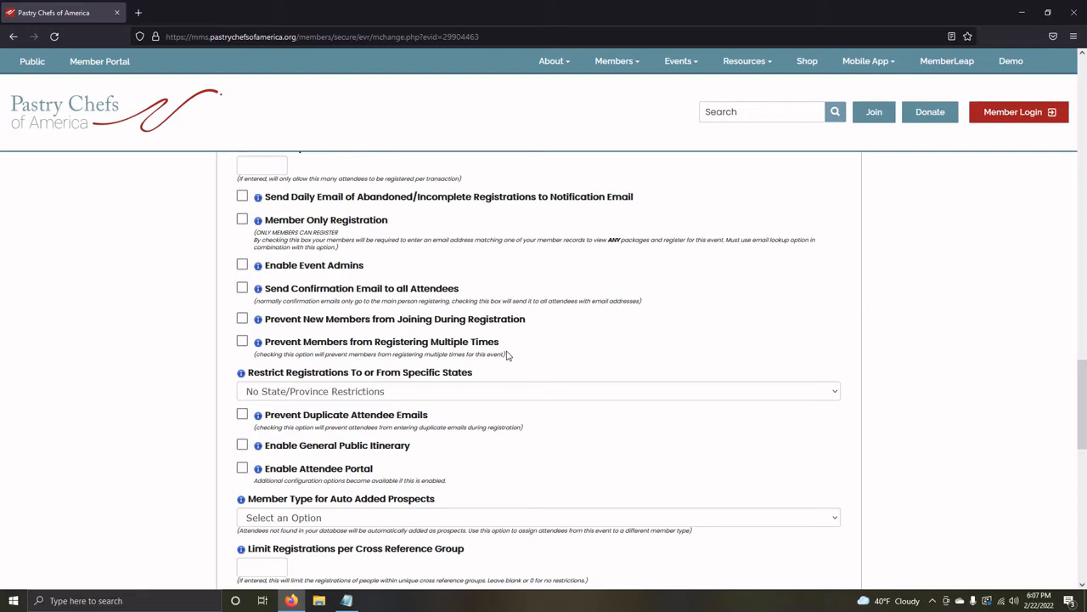
scroll(493, 356, down, 1)
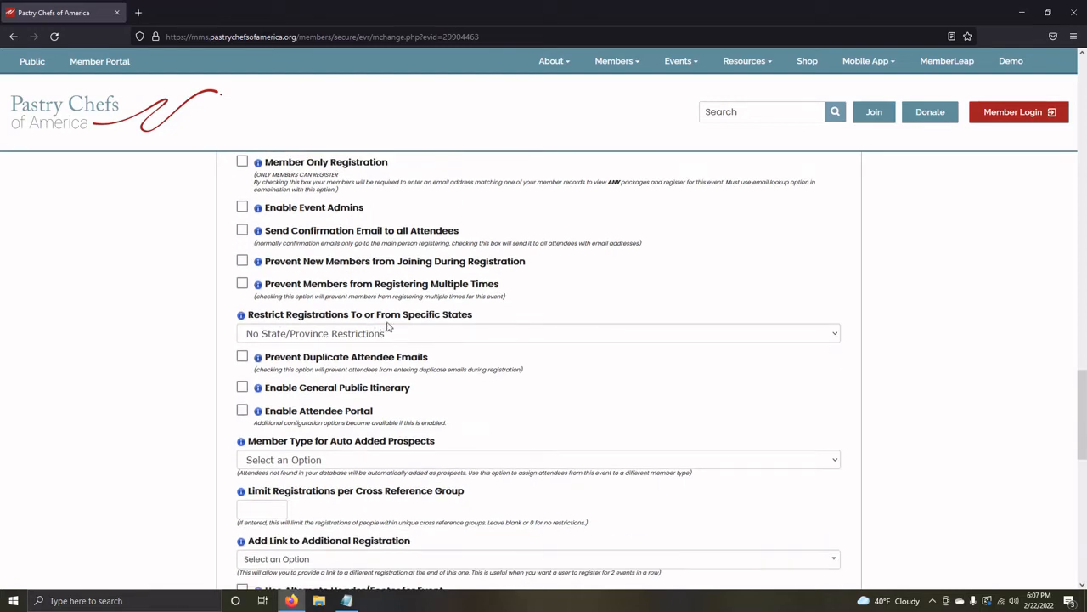
click(606, 333)
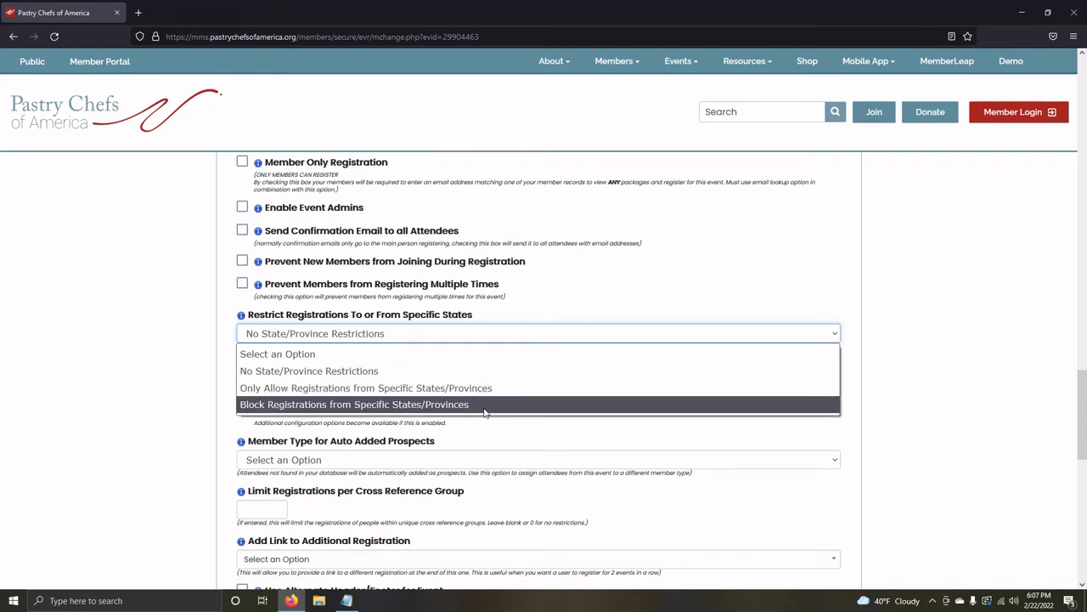
click(420, 387)
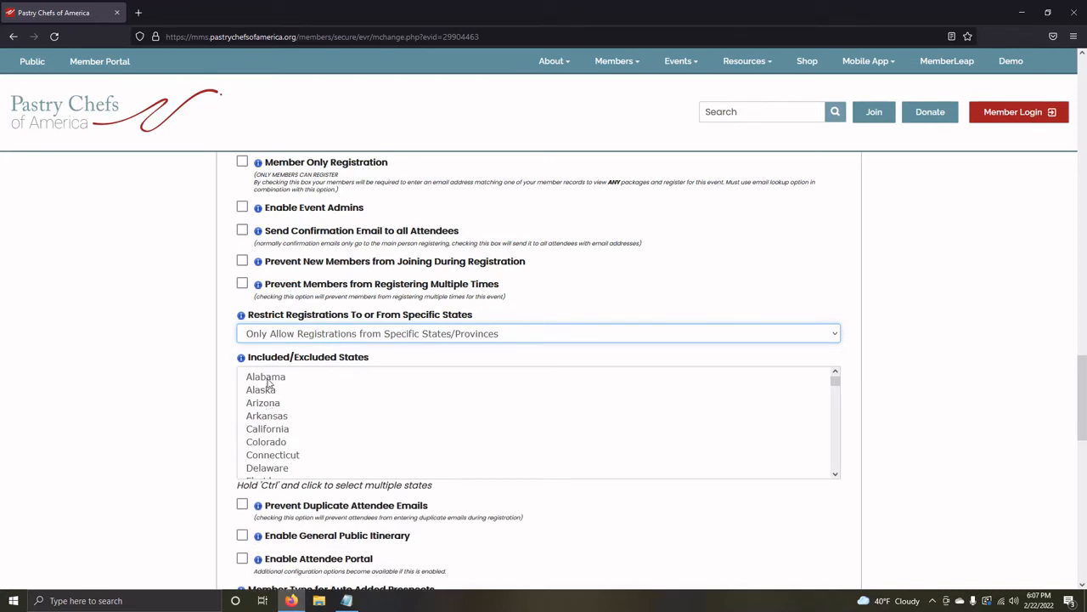
scroll(272, 459, down, 6)
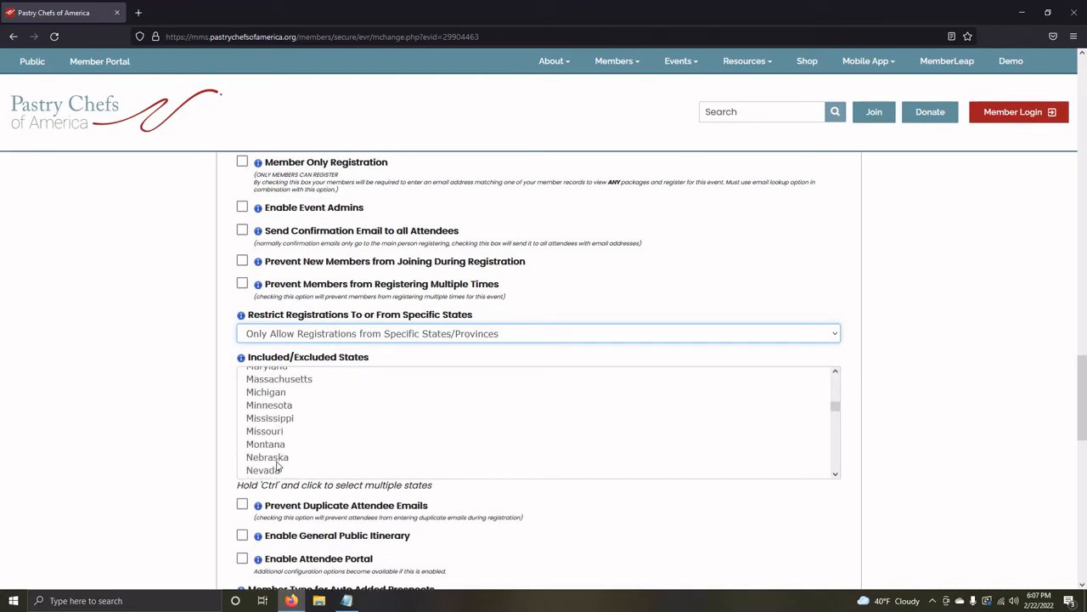
scroll(276, 466, down, 11)
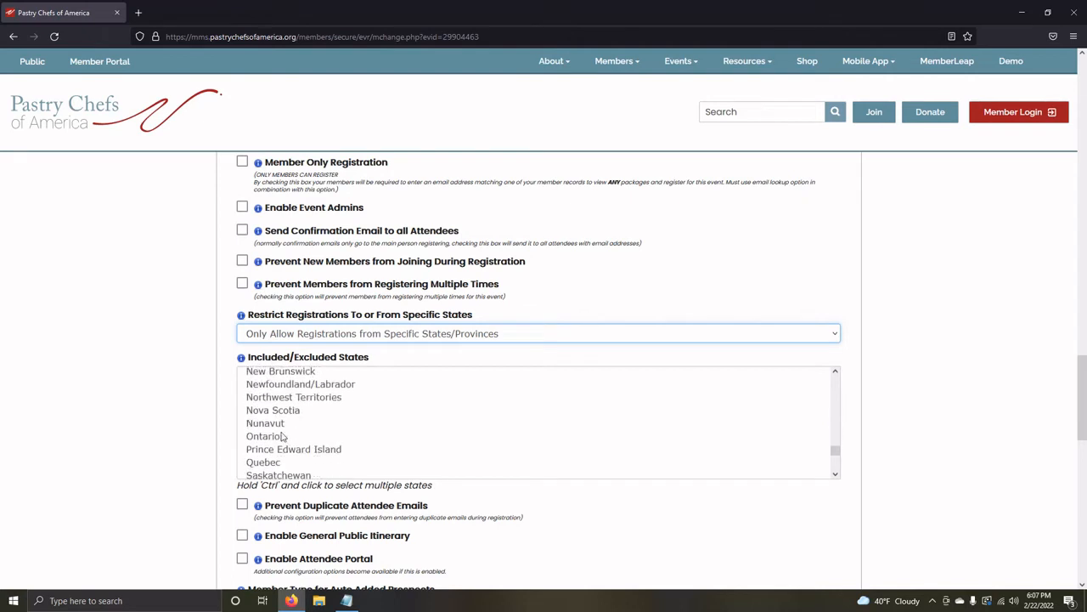
Set the state registration restriction to Select an Option
click(387, 334)
click(366, 351)
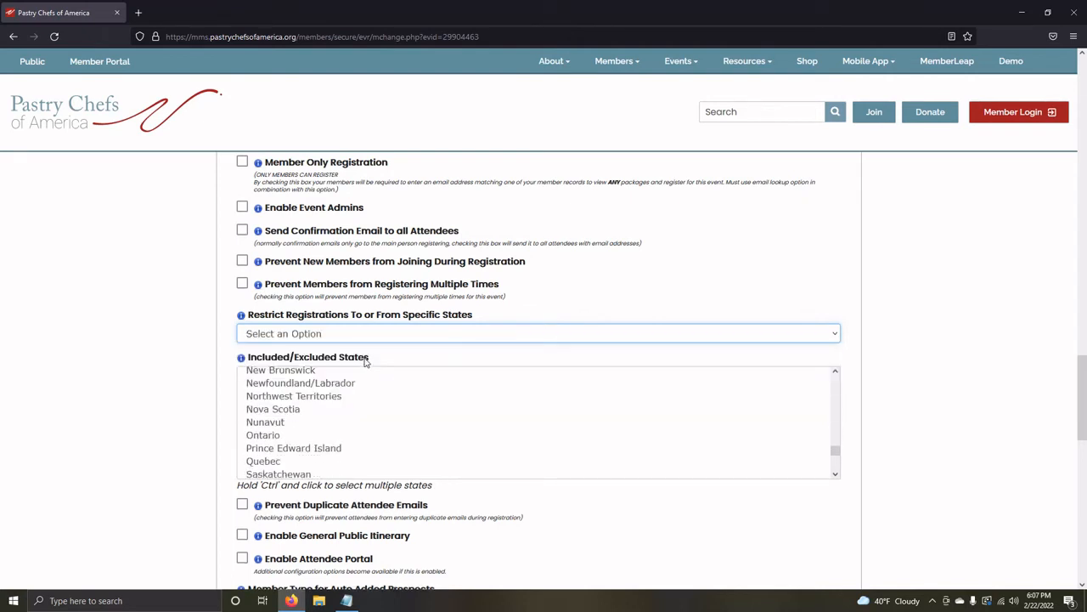
Enable the Attendee Portal and review its custom verbiage, itinerary, attendee list, survey list and custom tab settings
scroll(289, 357, down, 1)
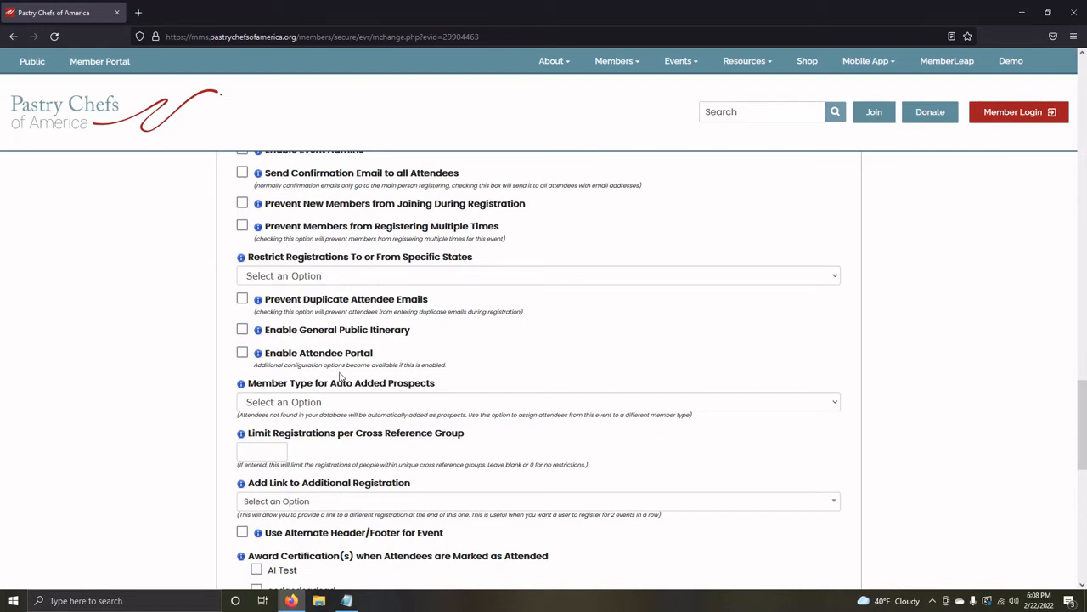
click(242, 353)
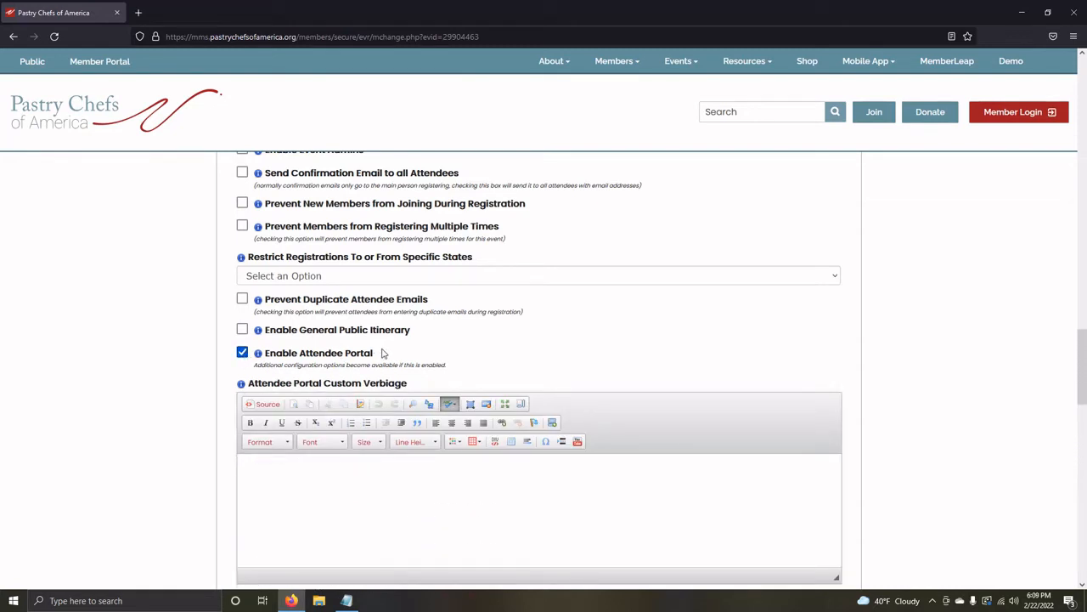
scroll(340, 357, down, 2)
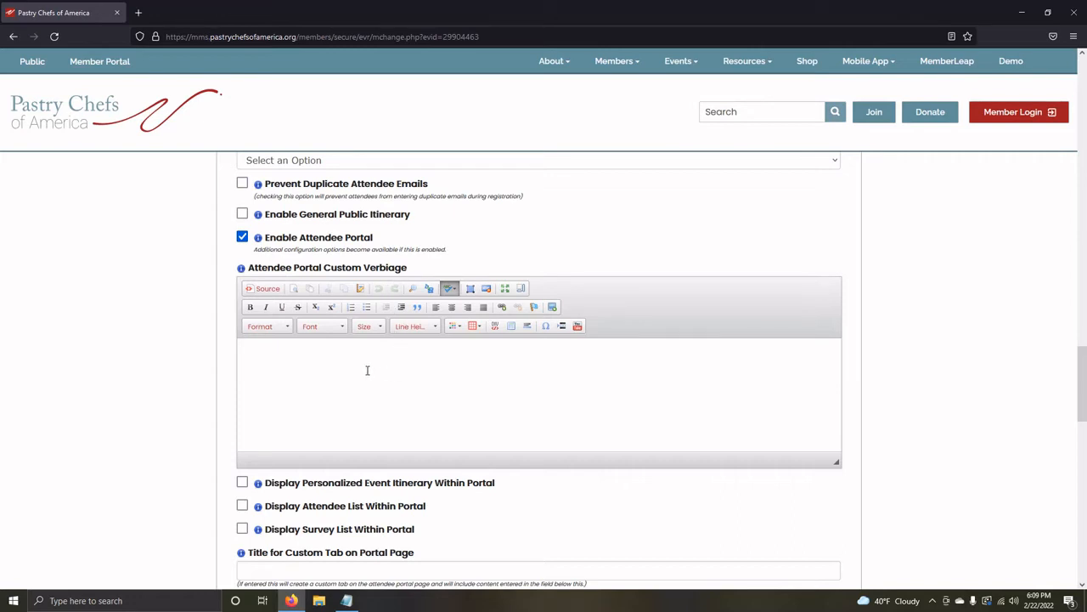
scroll(387, 374, down, 1)
scroll(382, 400, down, 1)
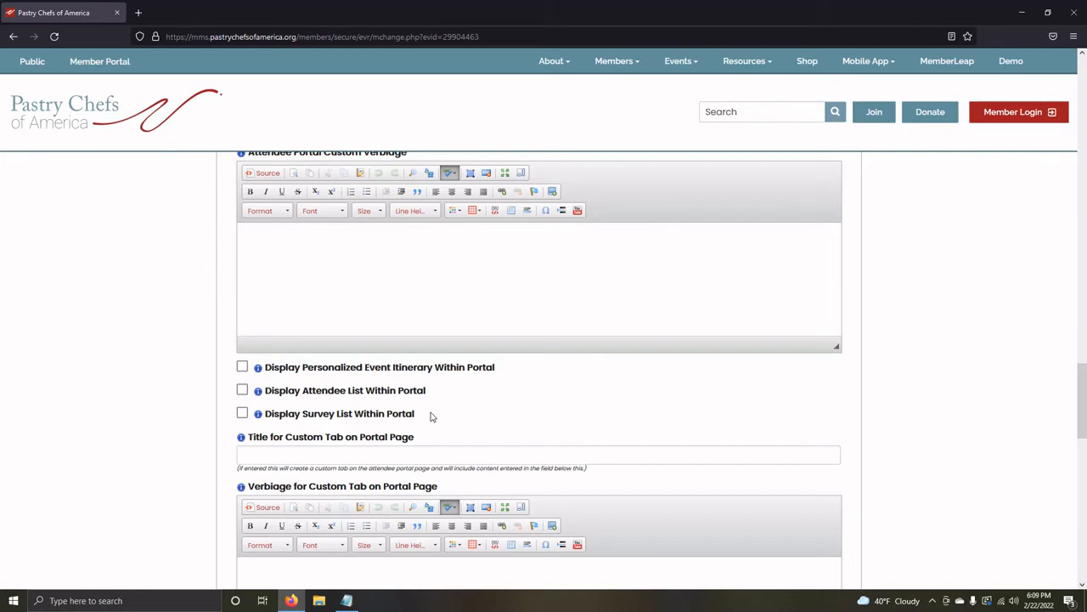
scroll(430, 416, down, 1)
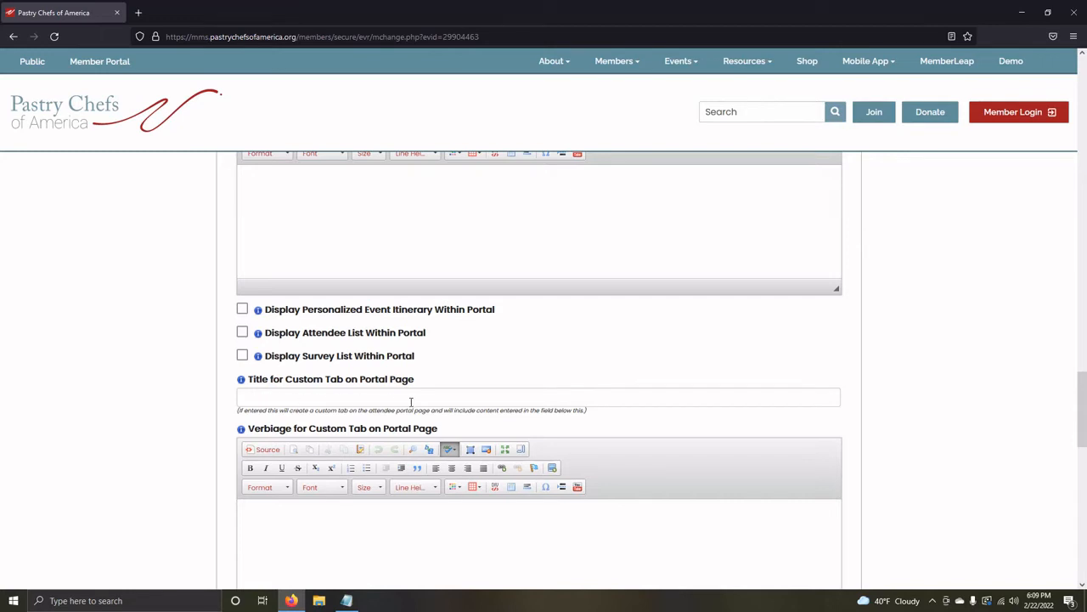
scroll(450, 392, down, 2)
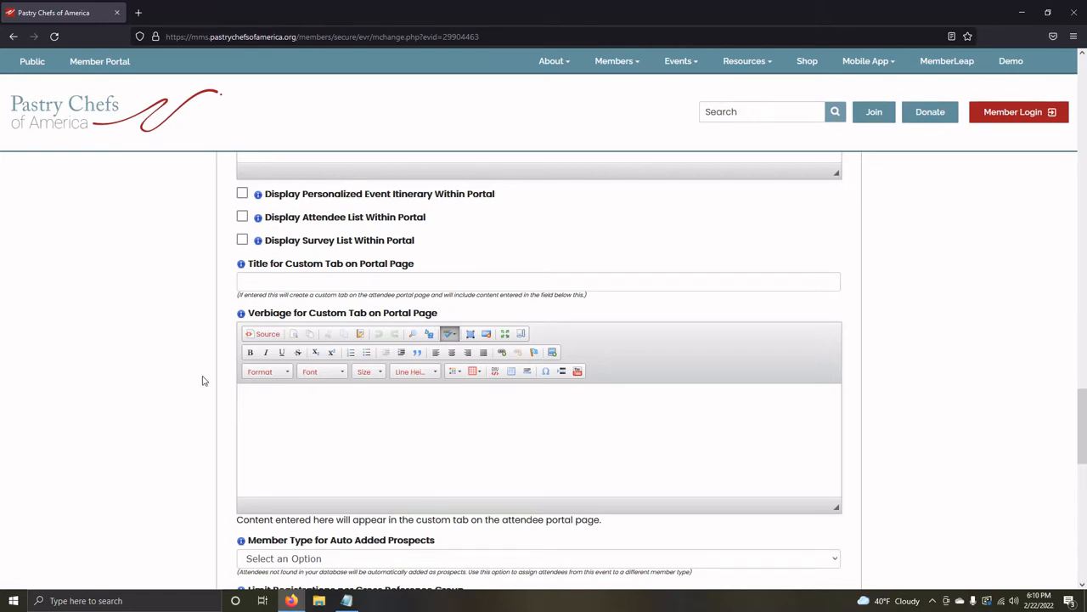
Disable the Attendee Portal
scroll(202, 379, up, 2)
scroll(202, 379, up, 2)
click(243, 237)
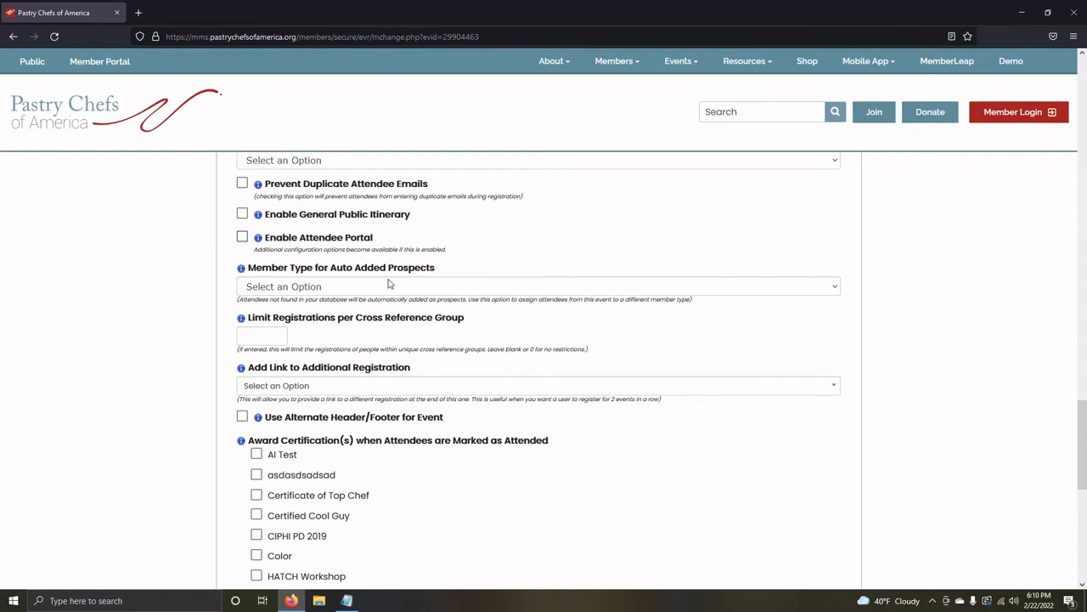
Examine the choices for Member Type for Auto Added Prospects without selecting one
click(328, 290)
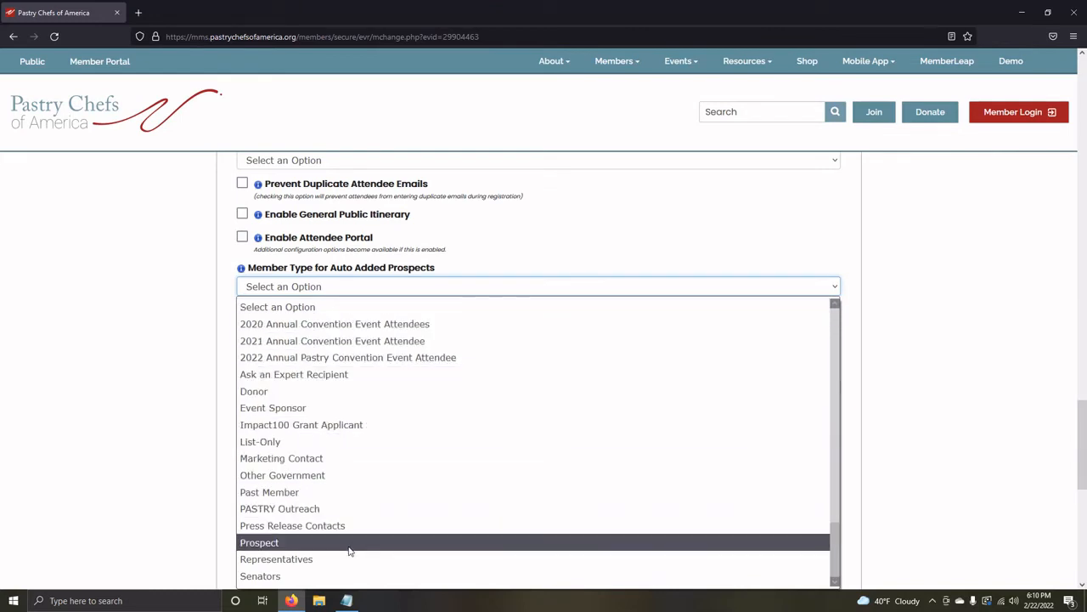
scroll(350, 548, down, 2)
scroll(349, 542, up, 2)
click(110, 414)
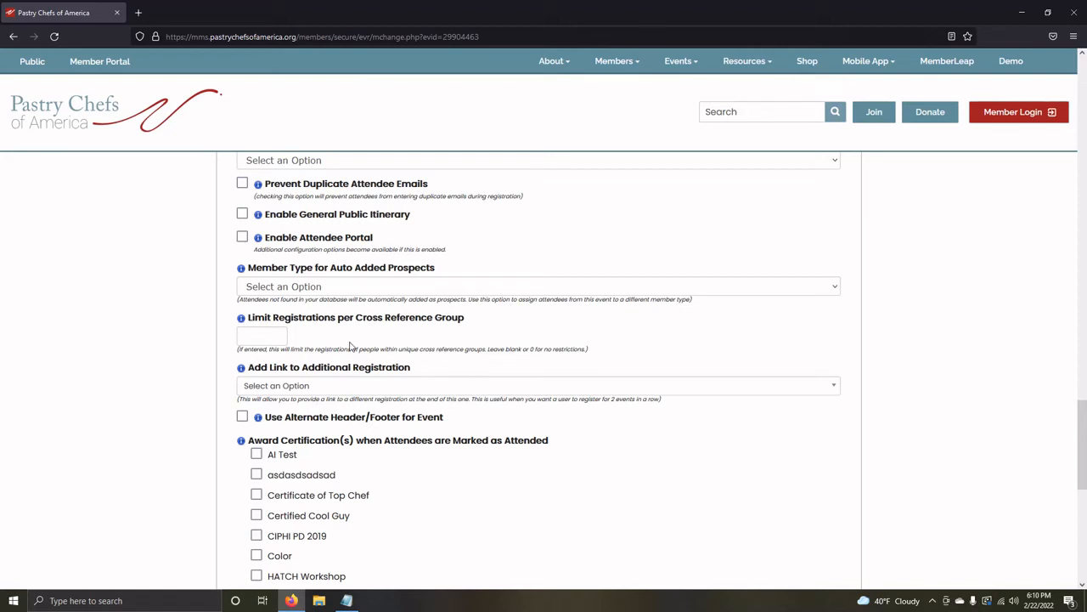
Examine the events offered for Add Link to Additional Registration without selecting one
scroll(352, 347, down, 1)
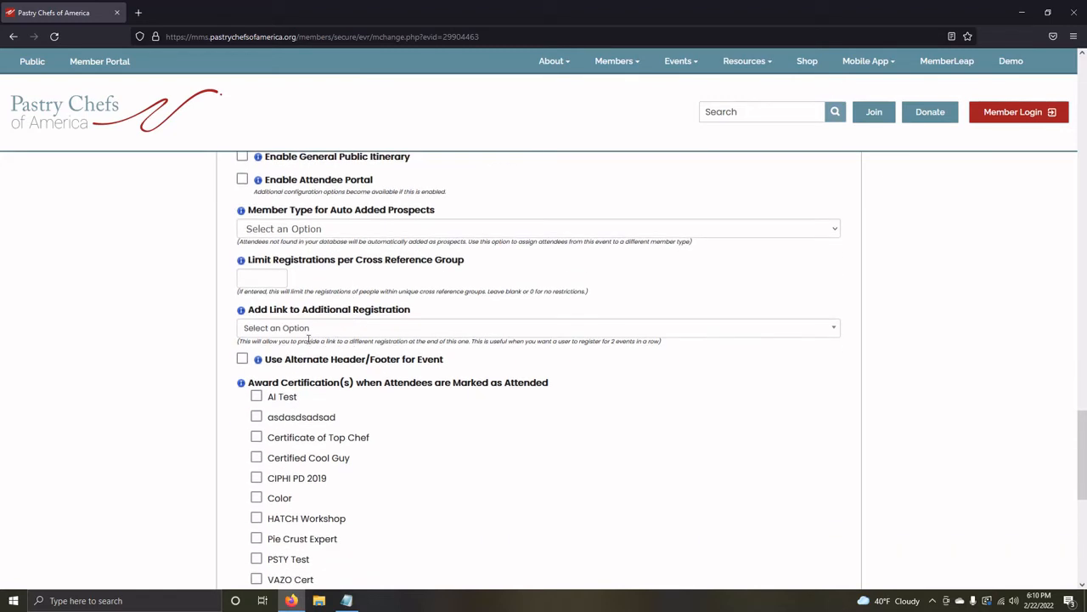
click(384, 333)
scroll(350, 418, down, 1)
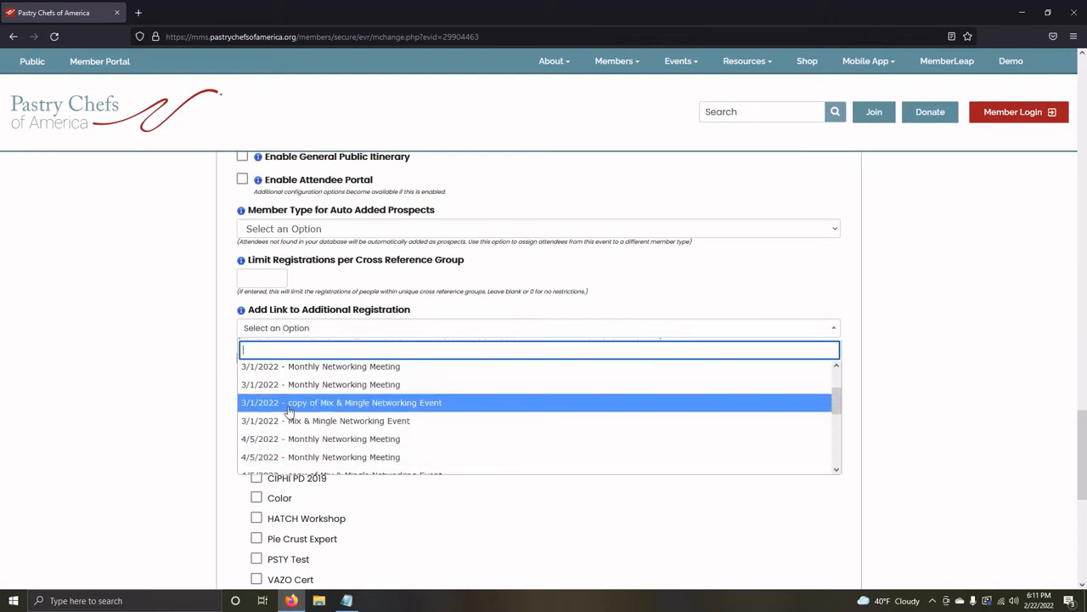
click(126, 397)
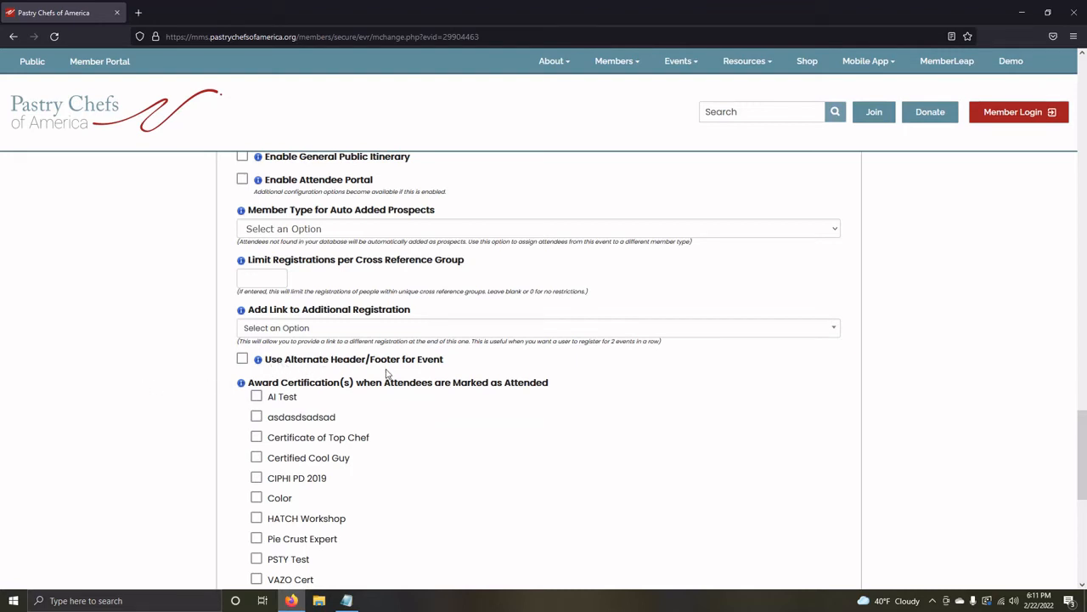
Turn on Use Alternate Header/Footer for Event to view its header and footer URL fields, and turn it off again
click(242, 358)
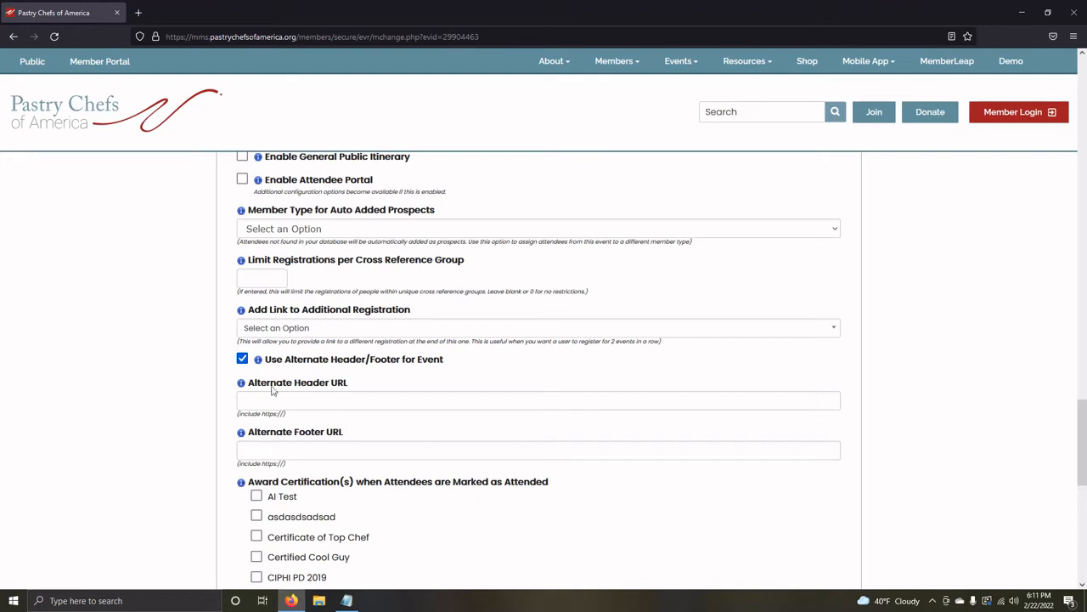
click(242, 361)
Expand Invoice, Discount, and Payment Options and review the partial payment, invoice return address, auto invoice, purchase order, attendees-per-page and surcharge settings
scroll(182, 393, down, 2)
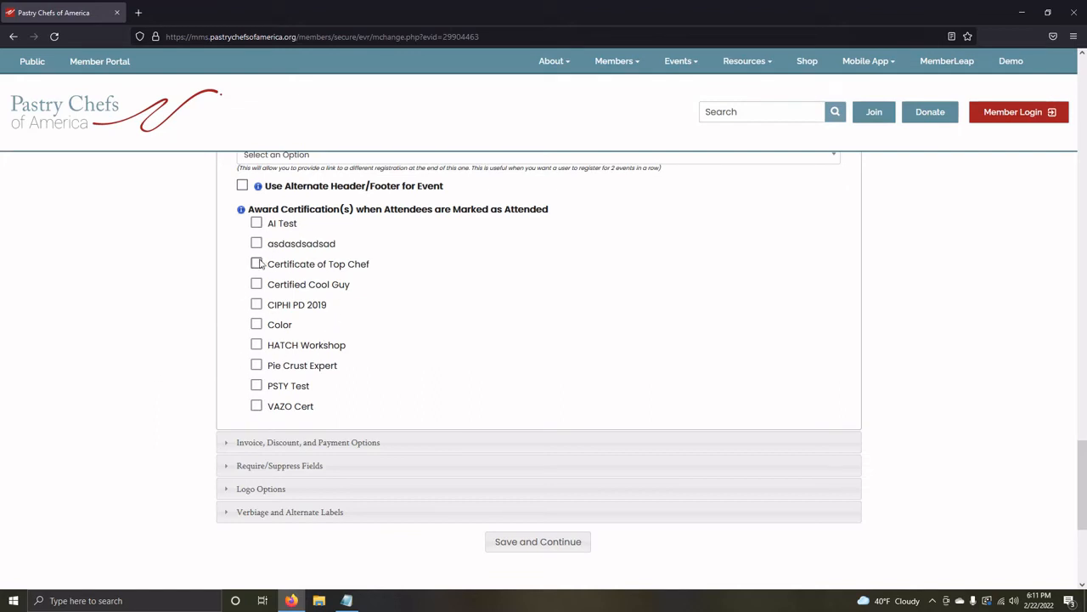
click(335, 451)
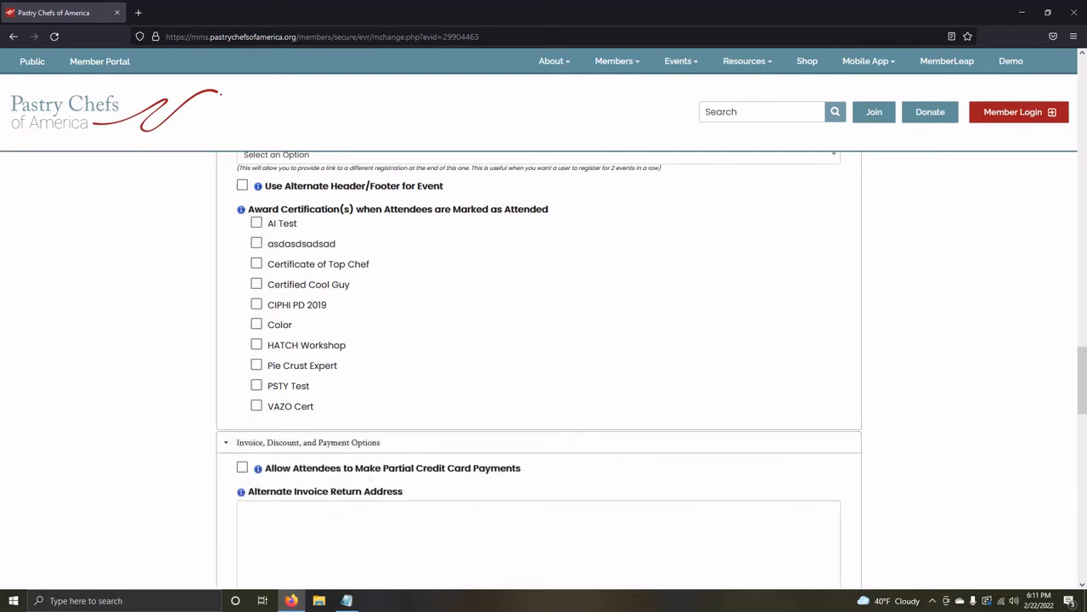
scroll(844, 447, down, 5)
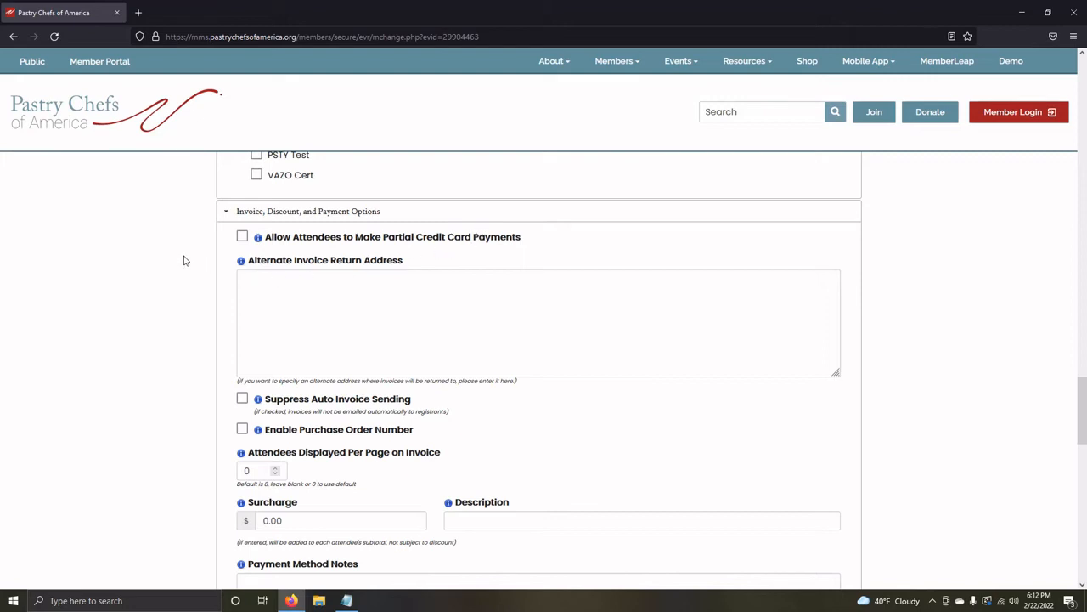
scroll(186, 261, down, 1)
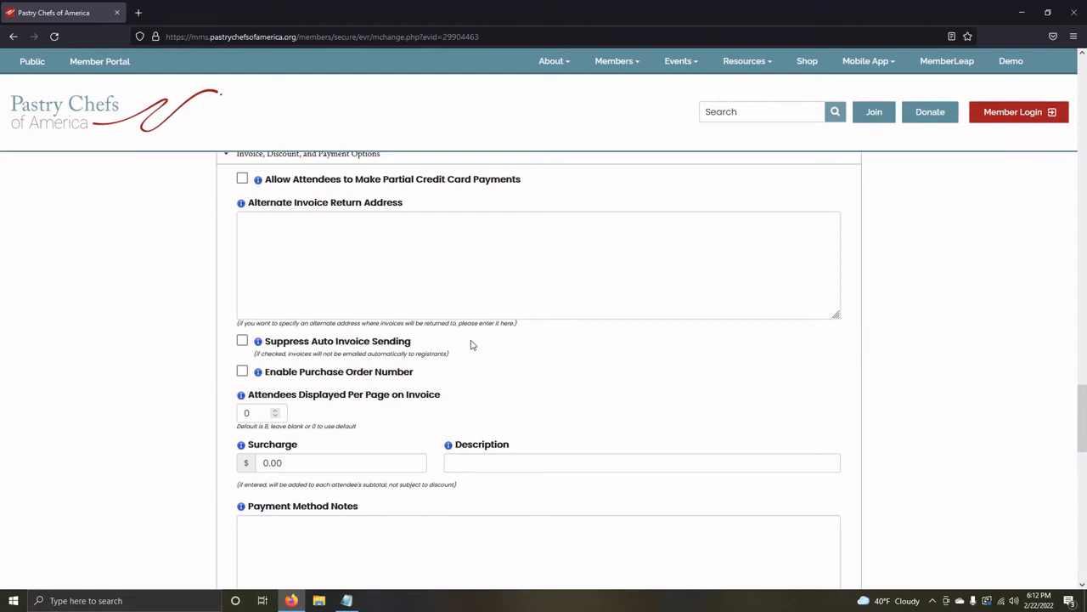
scroll(473, 345, down, 1)
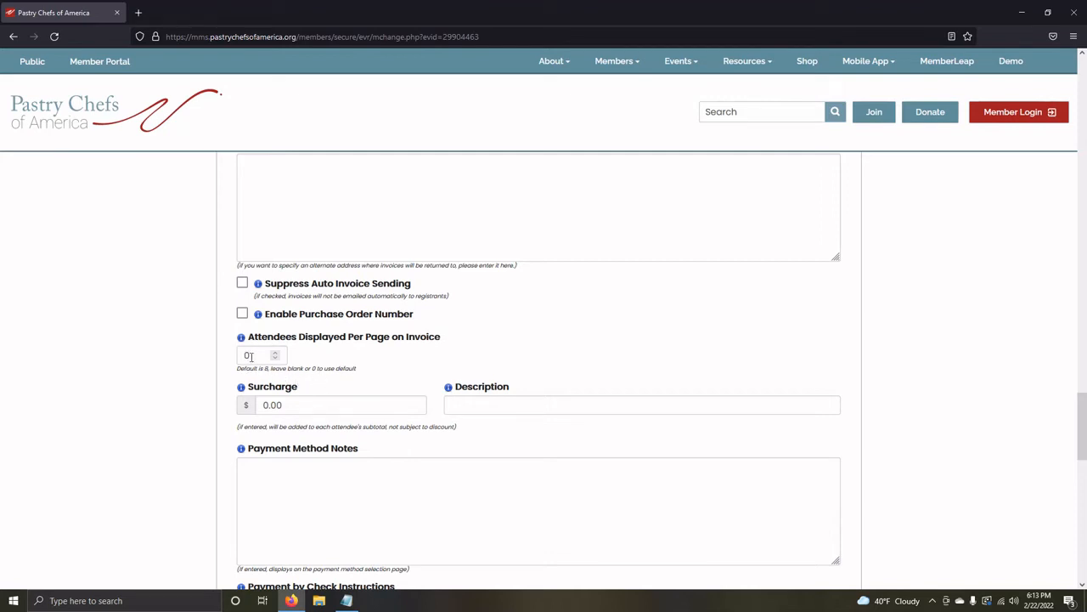
scroll(408, 371, down, 1)
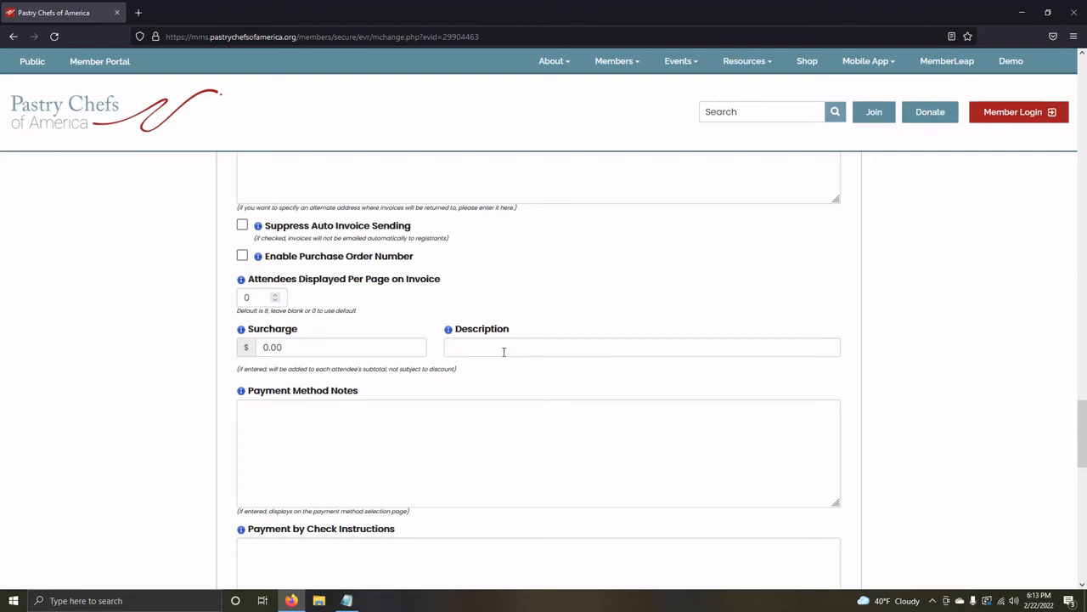
scroll(488, 357, down, 1)
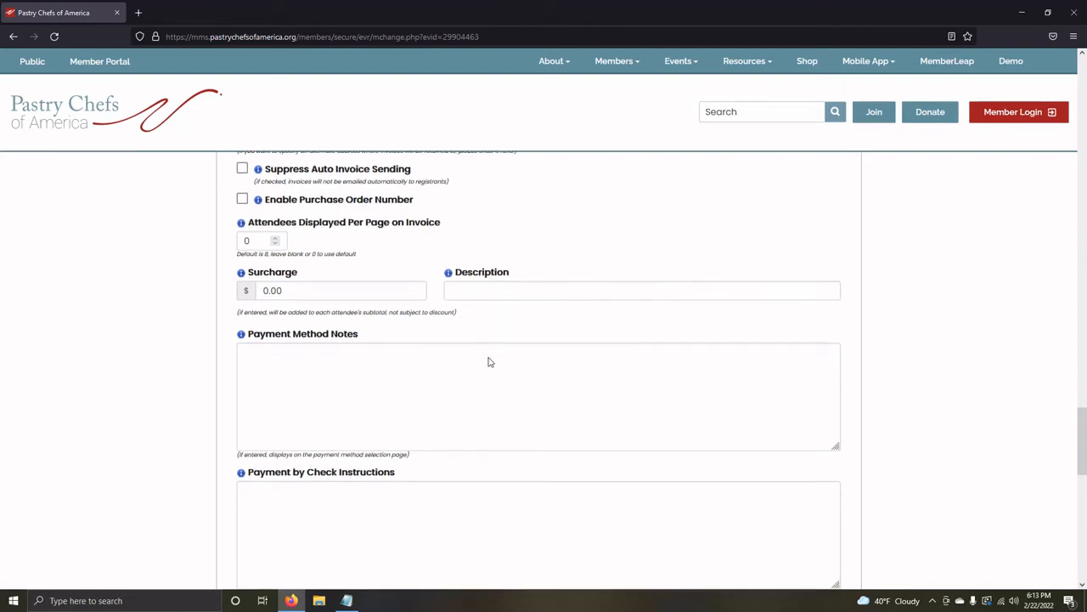
Review the payment method notes, check payment instructions, suppress payment options, non-member payment restriction and discount code settings
scroll(488, 356, down, 1)
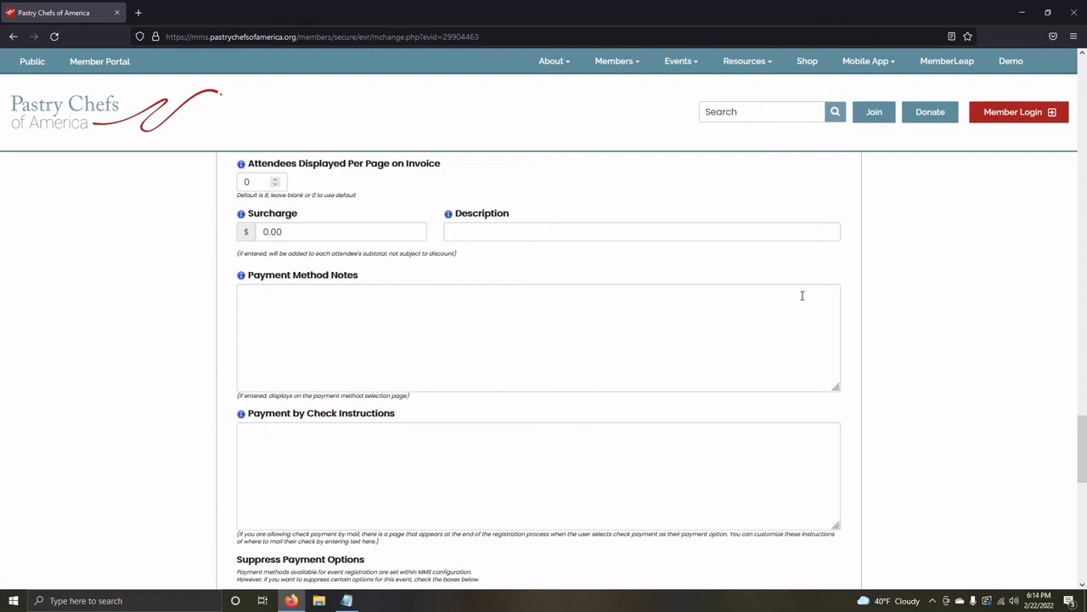
scroll(759, 321, down, 1)
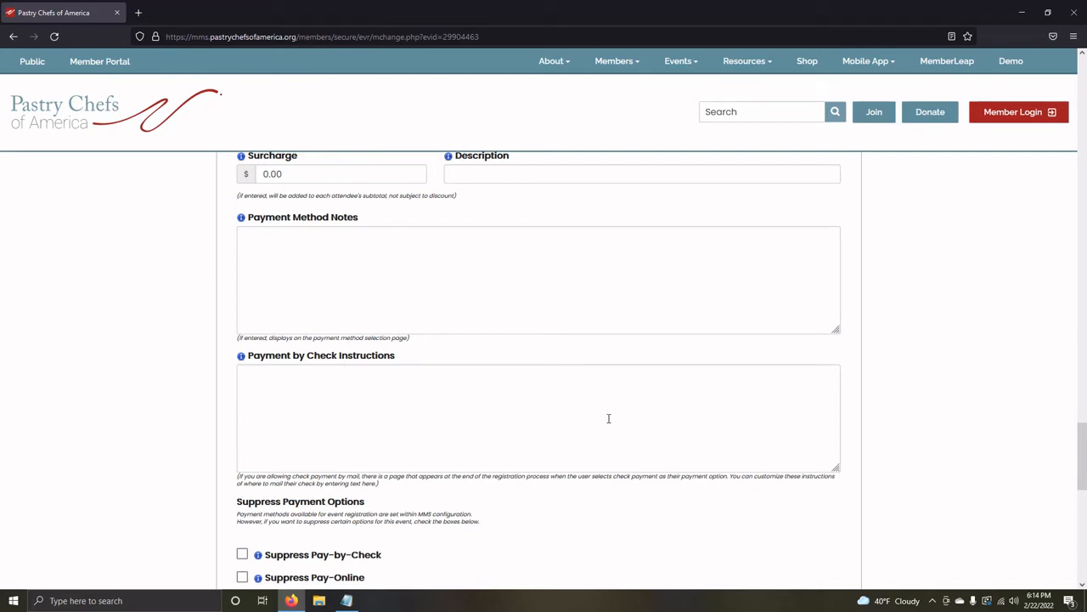
scroll(557, 429, down, 2)
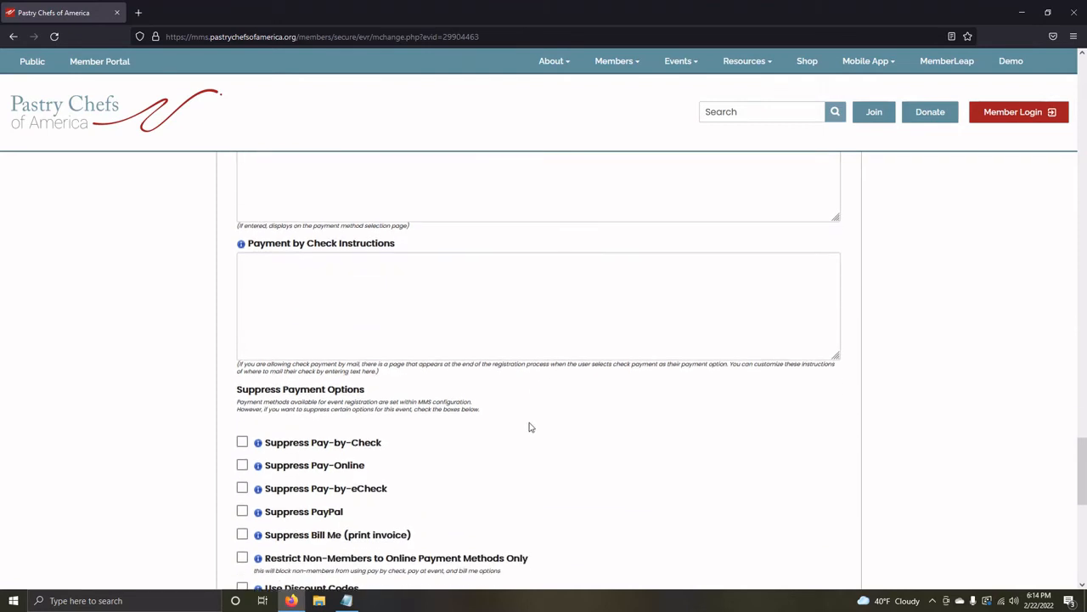
scroll(528, 426, down, 2)
scroll(499, 405, down, 1)
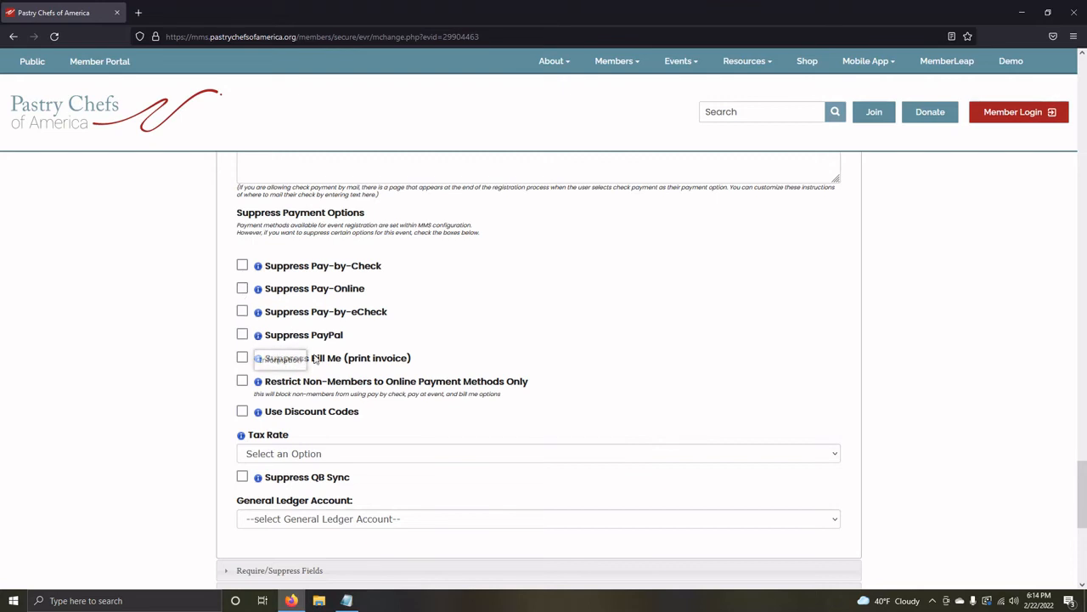
scroll(466, 365, down, 1)
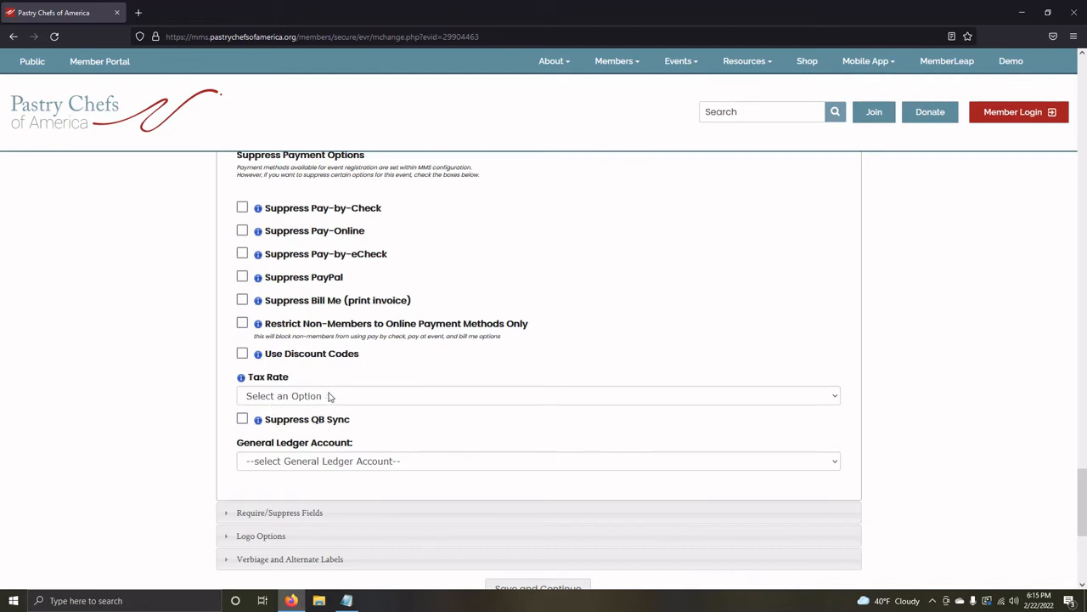
Examine the Tax Rate choices for the event without selecting one
scroll(357, 390, down, 1)
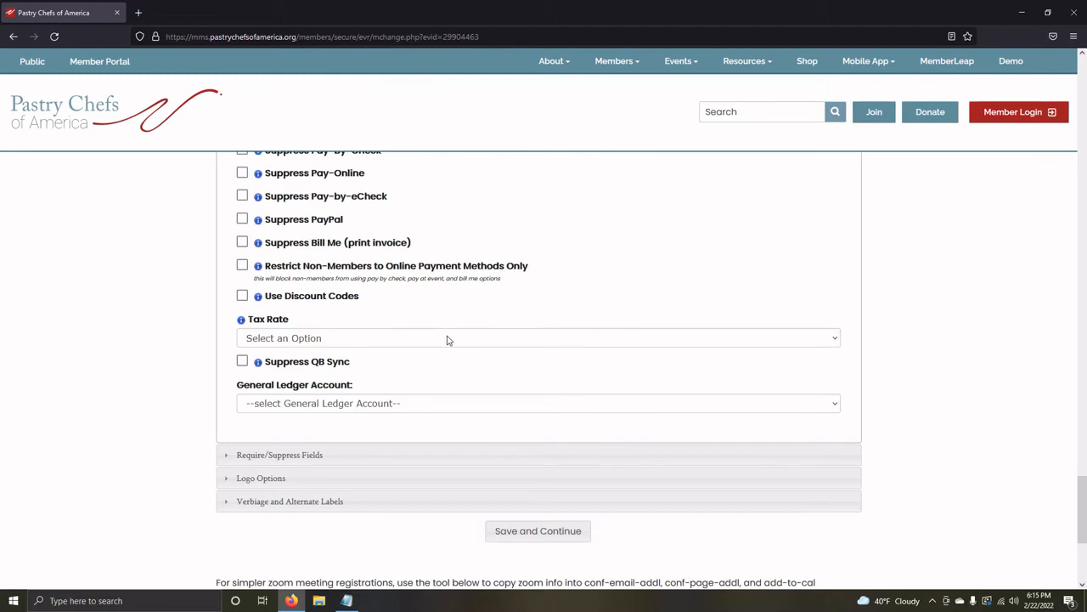
click(303, 343)
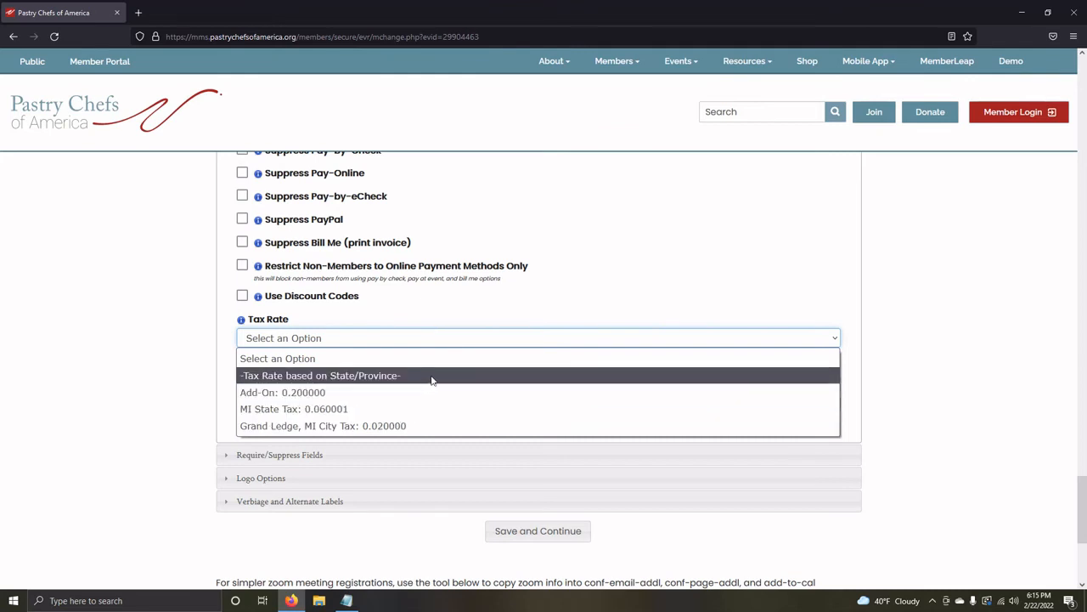
click(416, 348)
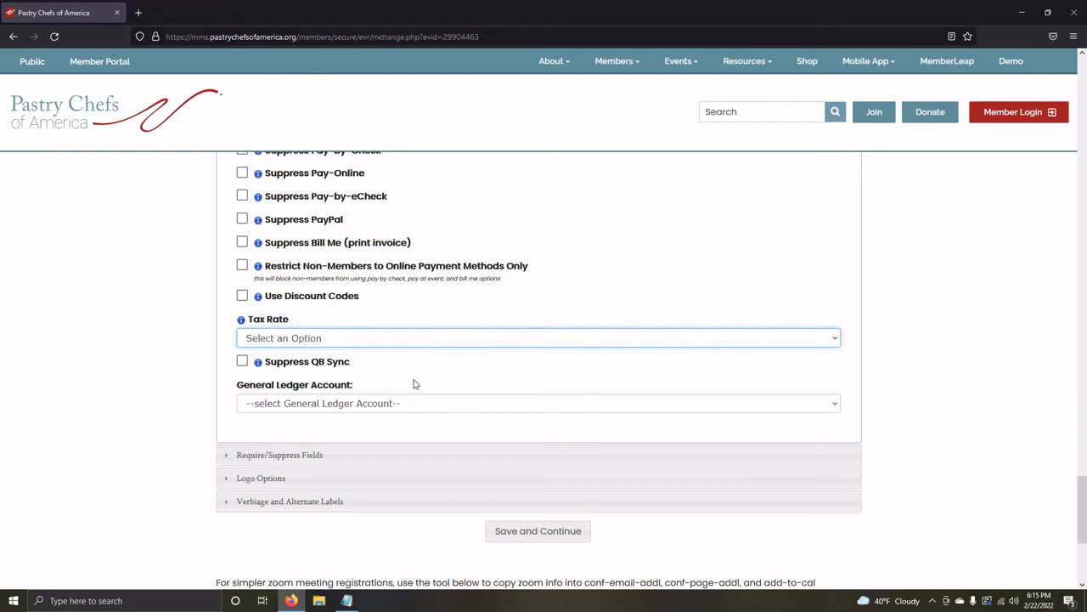
Examine the General Ledger Account choices for the event without selecting one
click(419, 404)
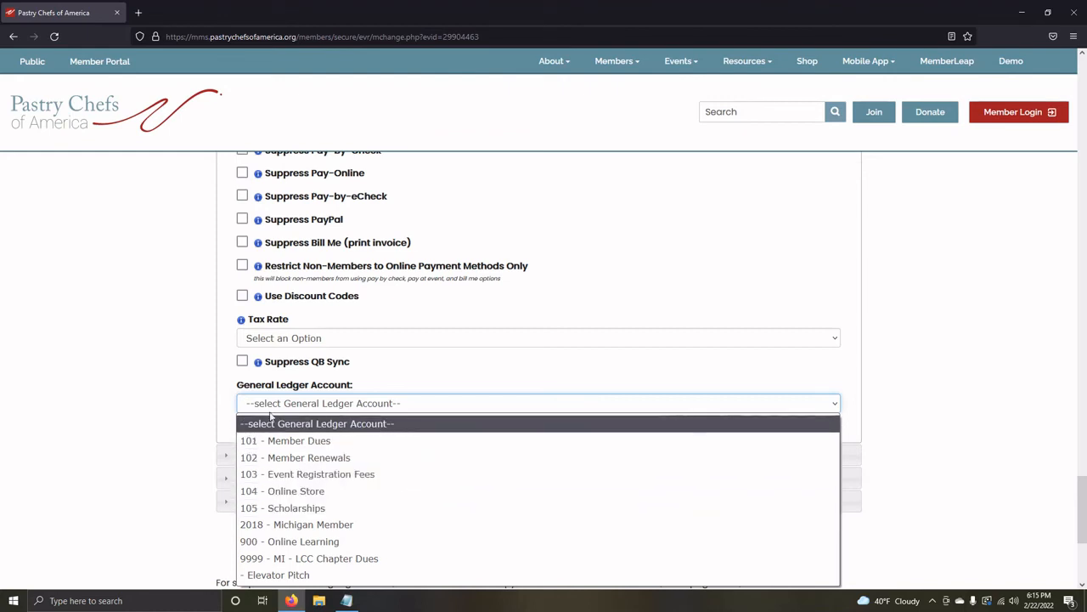
click(178, 388)
scroll(178, 388, down, 3)
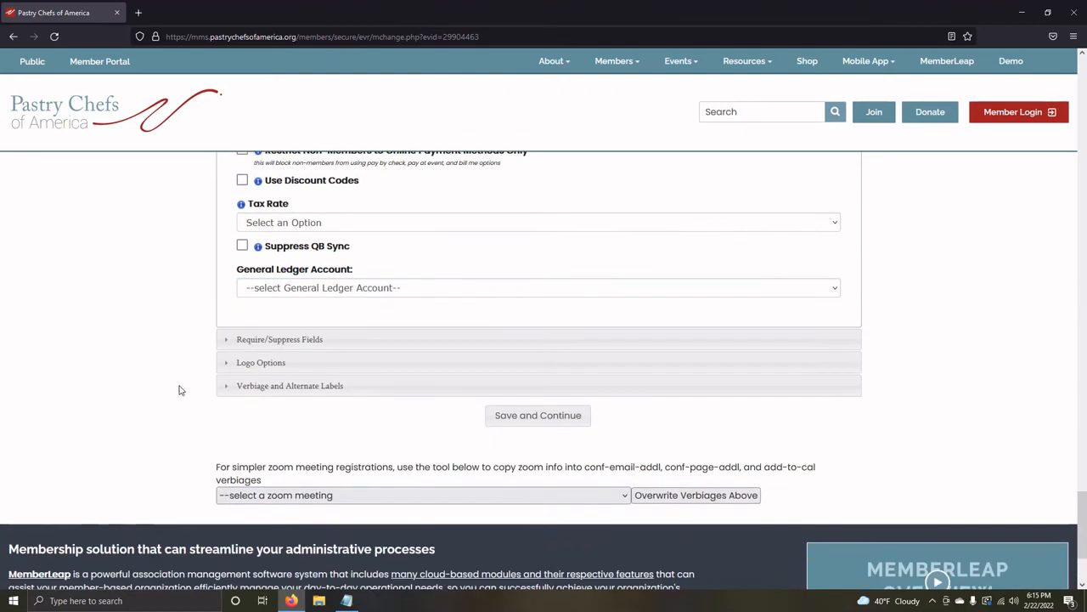
Expand Require/Suppress Fields and review the title requirement and the Event Contacts require and suppress settings
click(544, 345)
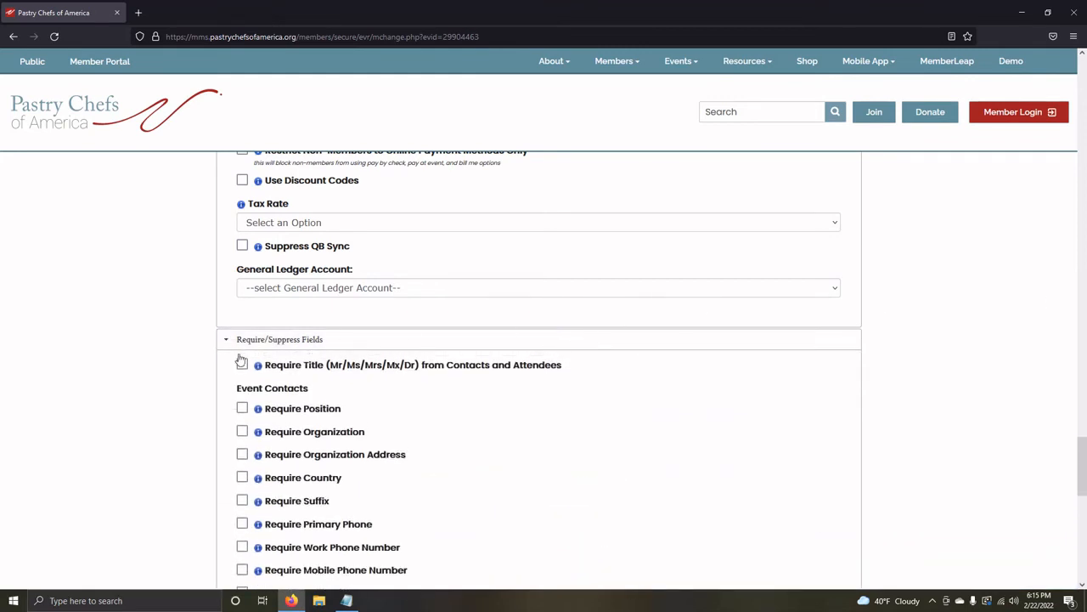
scroll(227, 376, down, 1)
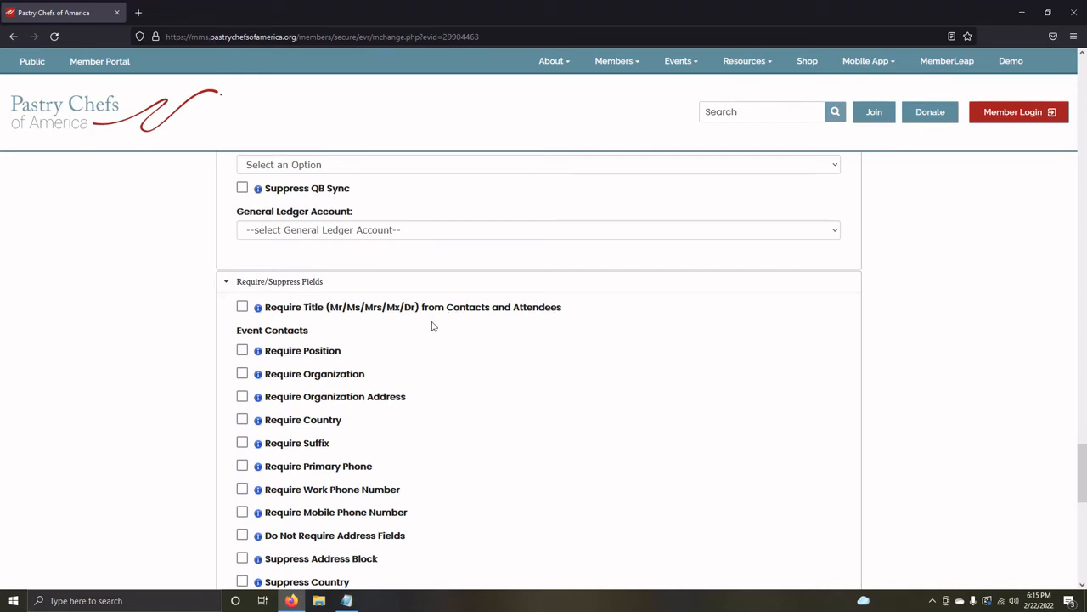
scroll(400, 331, down, 3)
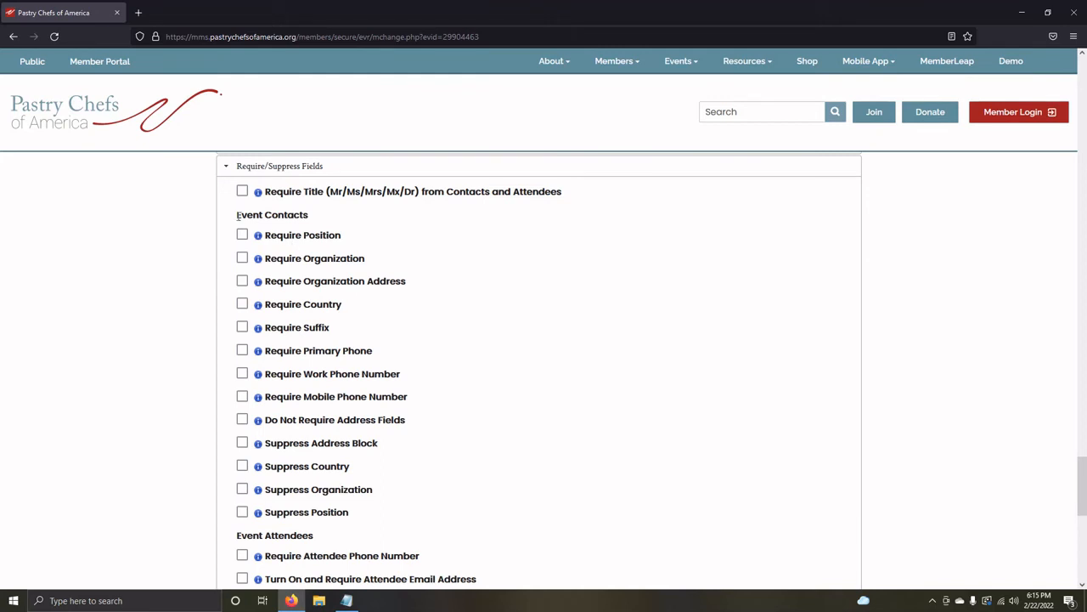
drag(237, 215, 307, 219)
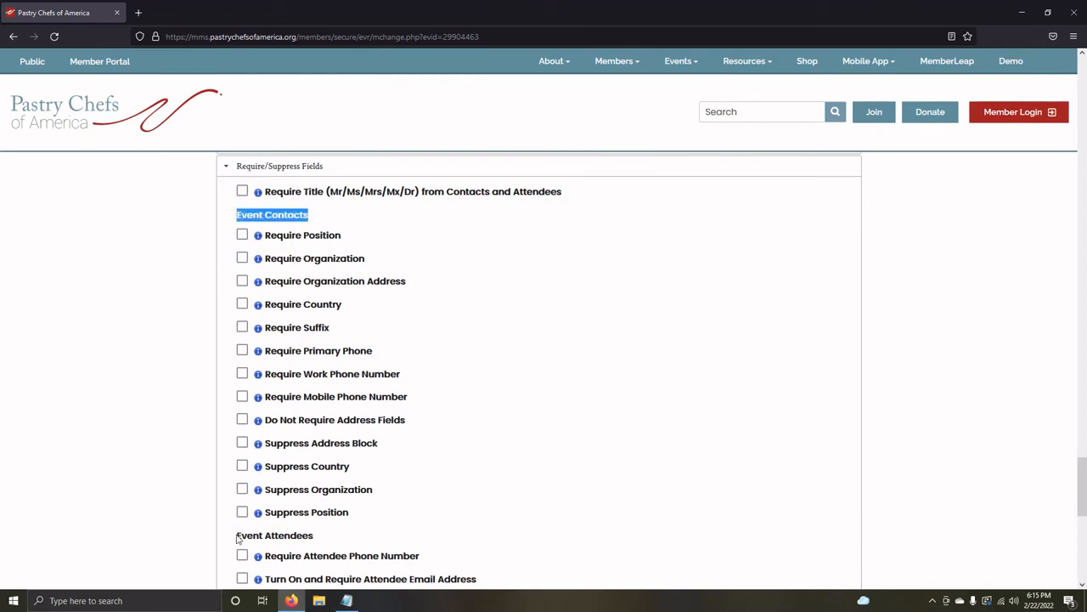
drag(237, 537, 314, 536)
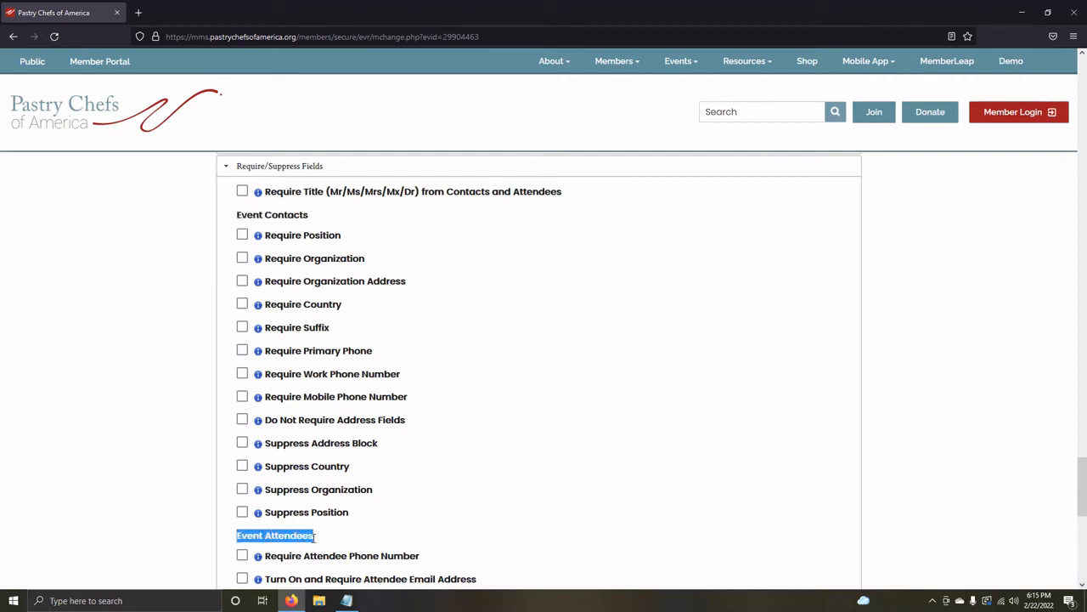
click(472, 298)
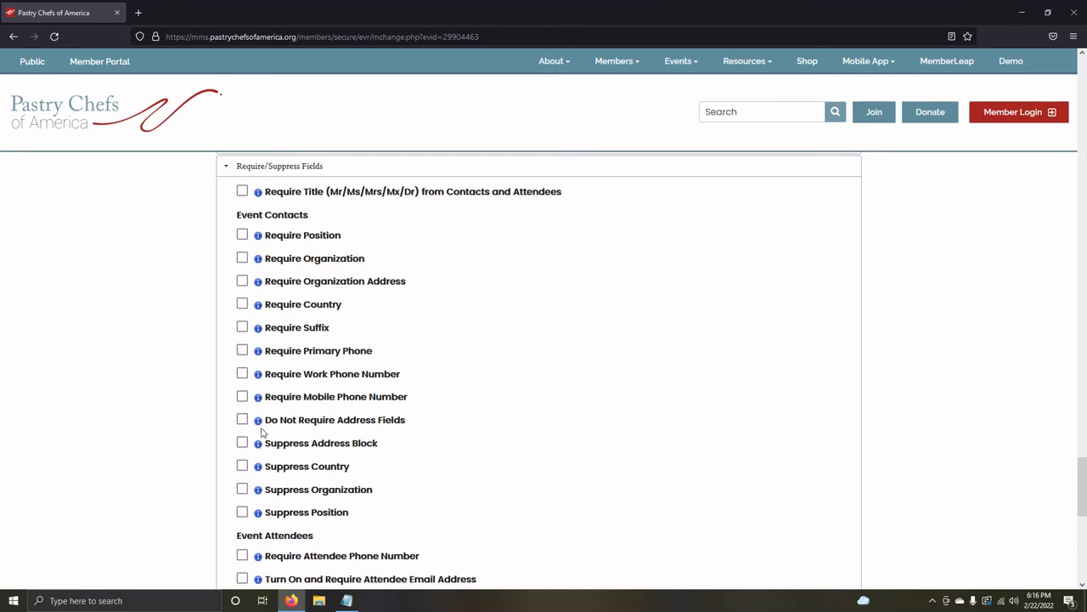
scroll(248, 424, down, 1)
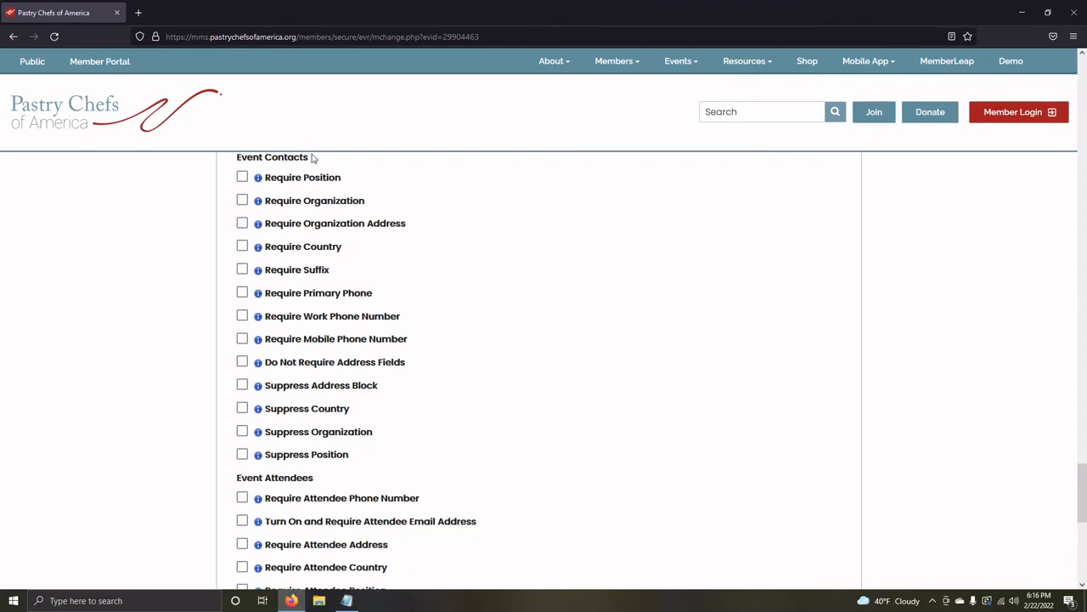
drag(311, 158, 242, 172)
click(508, 327)
Review the Event Attendees require and suppress settings, including Turn On and Require Attendee Email Address
scroll(523, 336, down, 3)
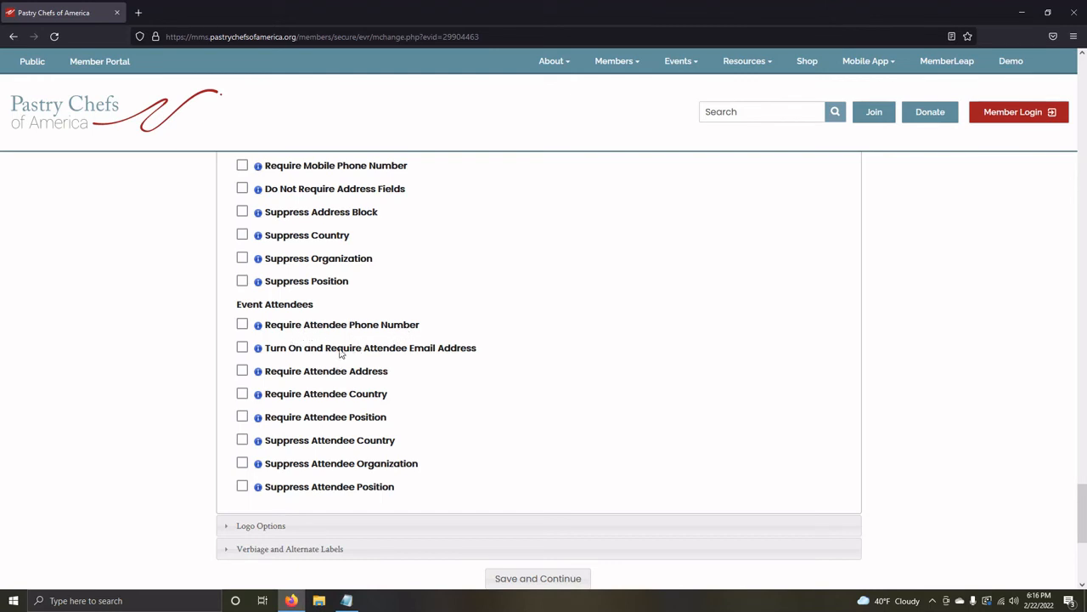
drag(265, 349, 486, 354)
click(479, 350)
Expand Logo Options and review the logo, link URL and dynamic badge logo fields and the Promo Image choices without selecting one
scroll(416, 465, down, 1)
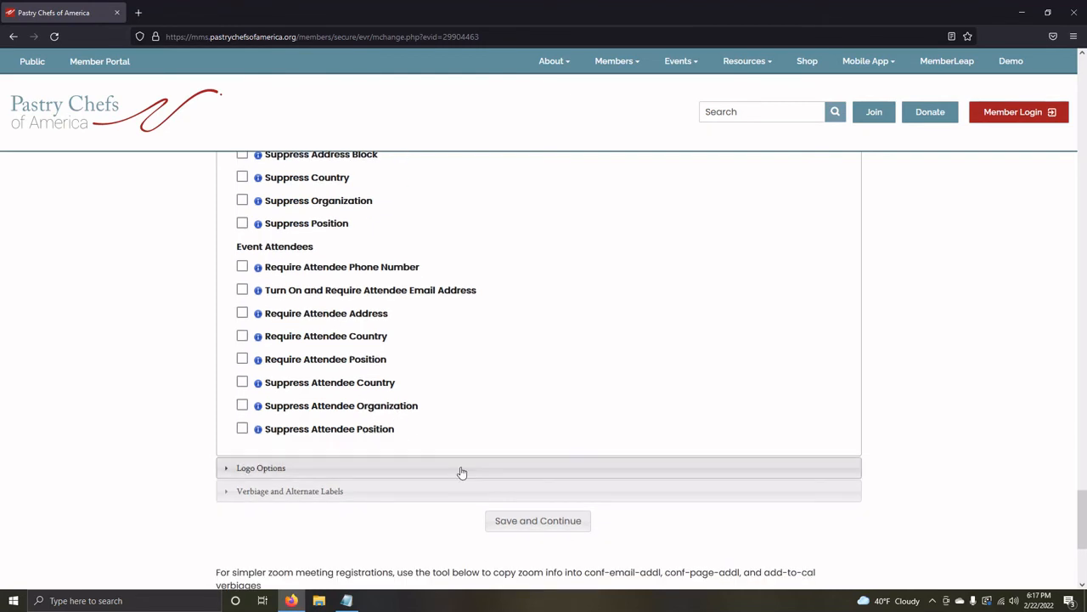
click(461, 470)
scroll(446, 425, down, 3)
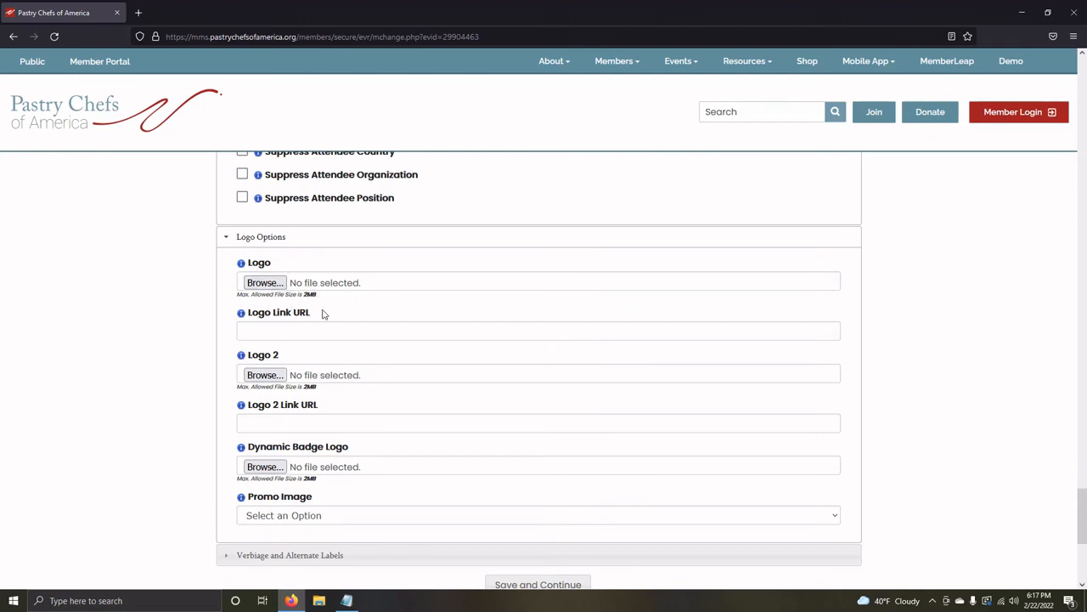
click(283, 335)
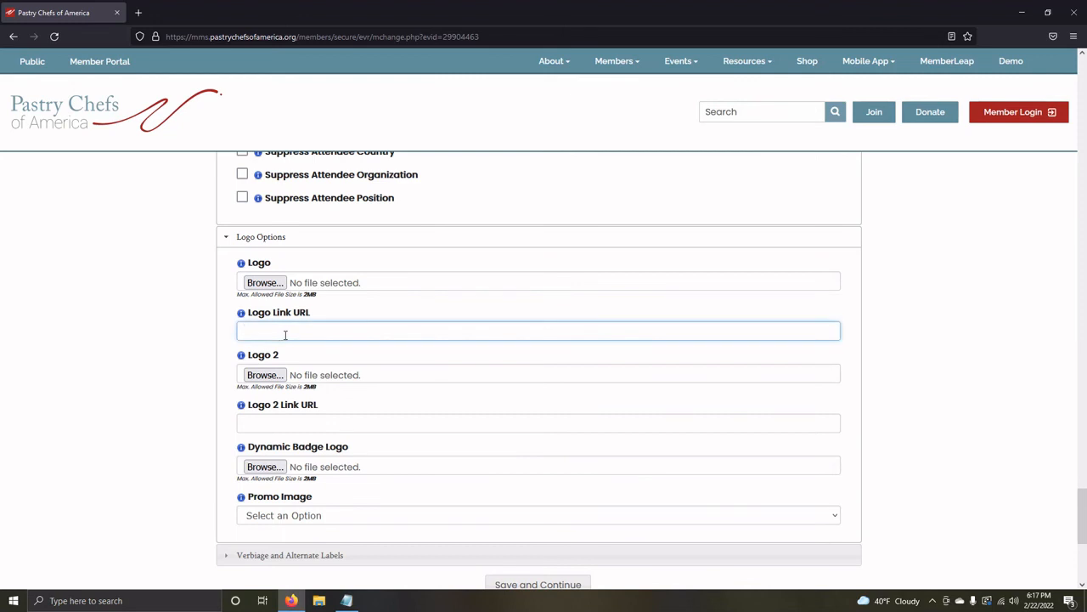
click(284, 423)
click(222, 471)
scroll(223, 469, down, 1)
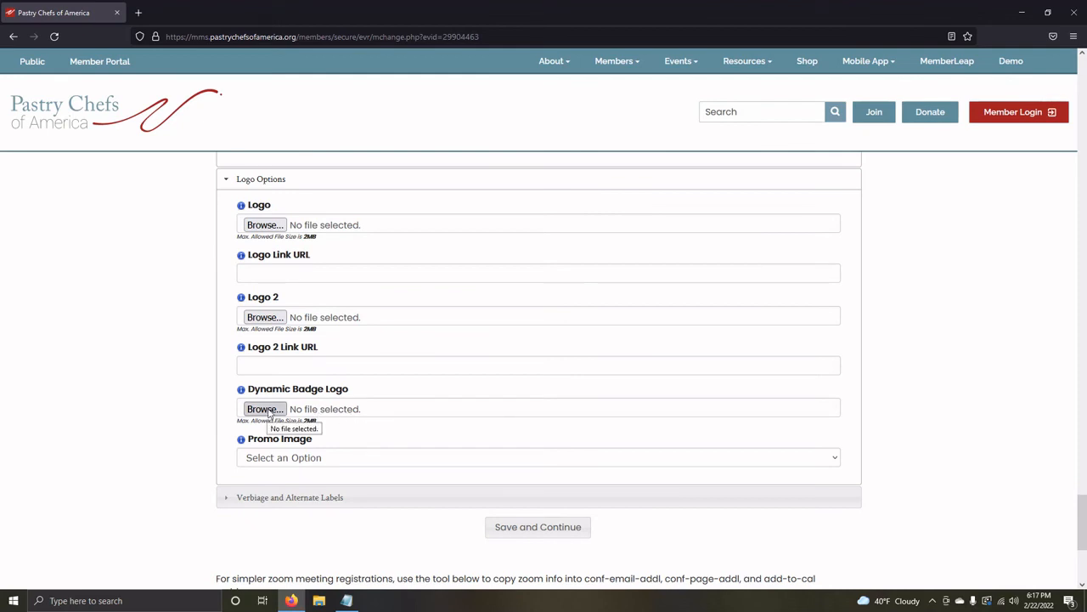
click(334, 460)
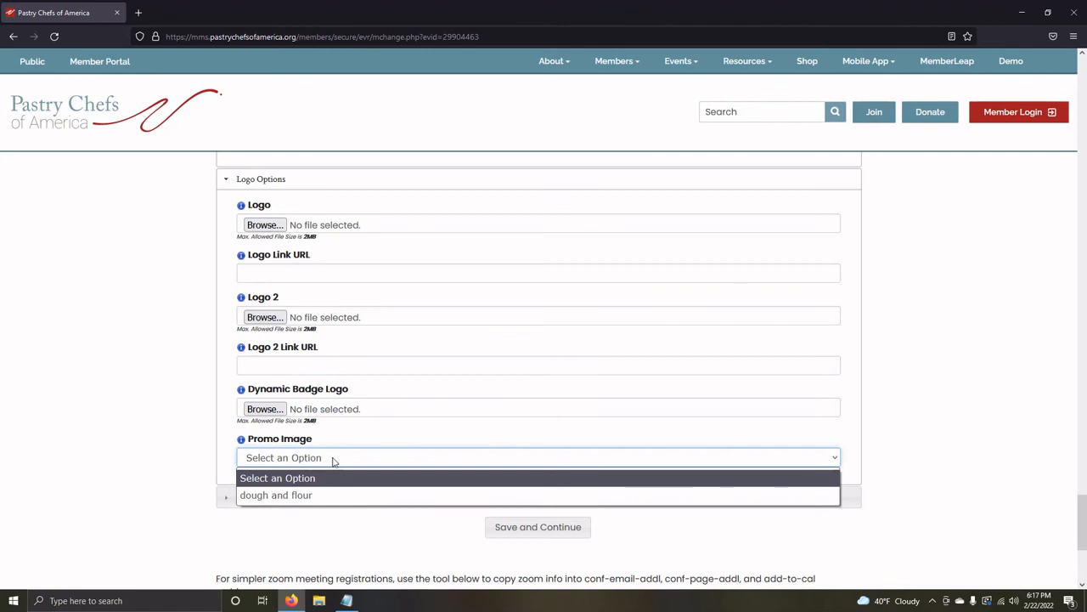
click(333, 461)
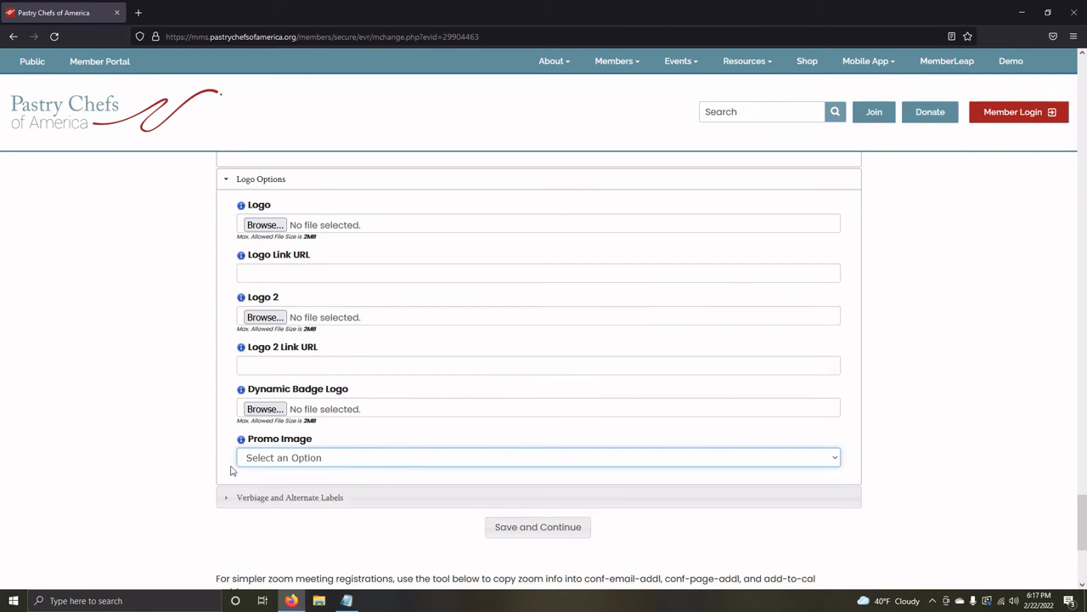
Expand Verbiage and Alternate Labels and review the general, member only, add to calendar, forced login and contact information page verbiage fields
click(434, 503)
scroll(930, 408, down, 3)
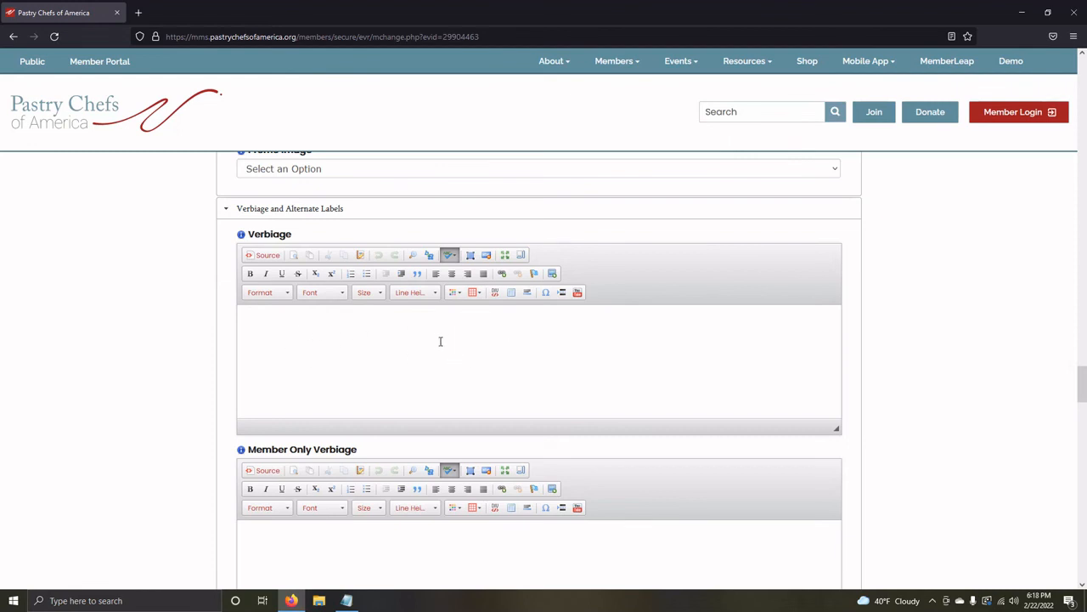
scroll(405, 342, down, 3)
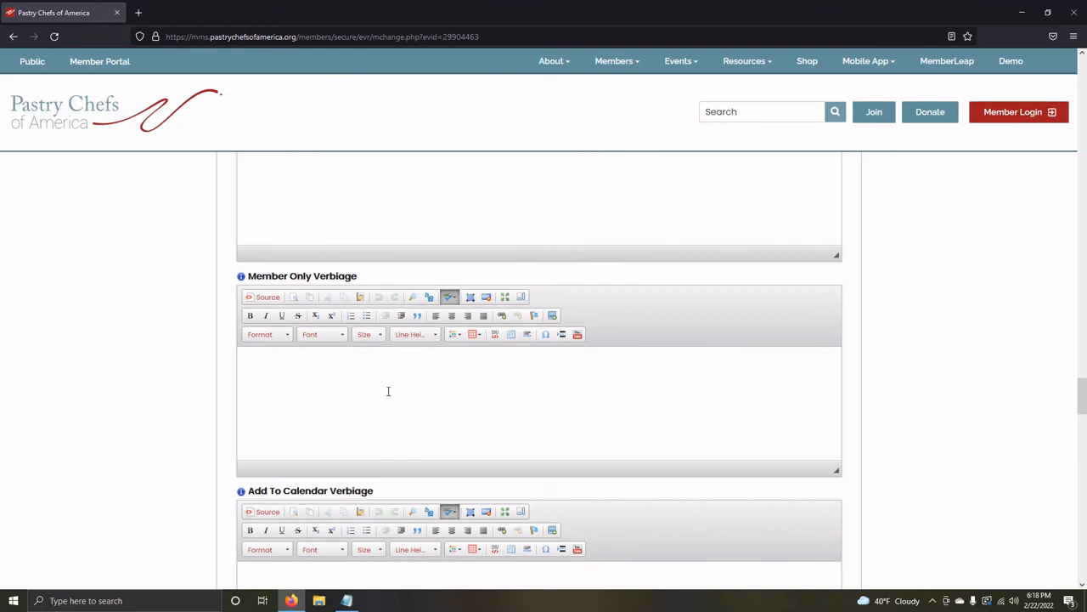
scroll(388, 390, down, 3)
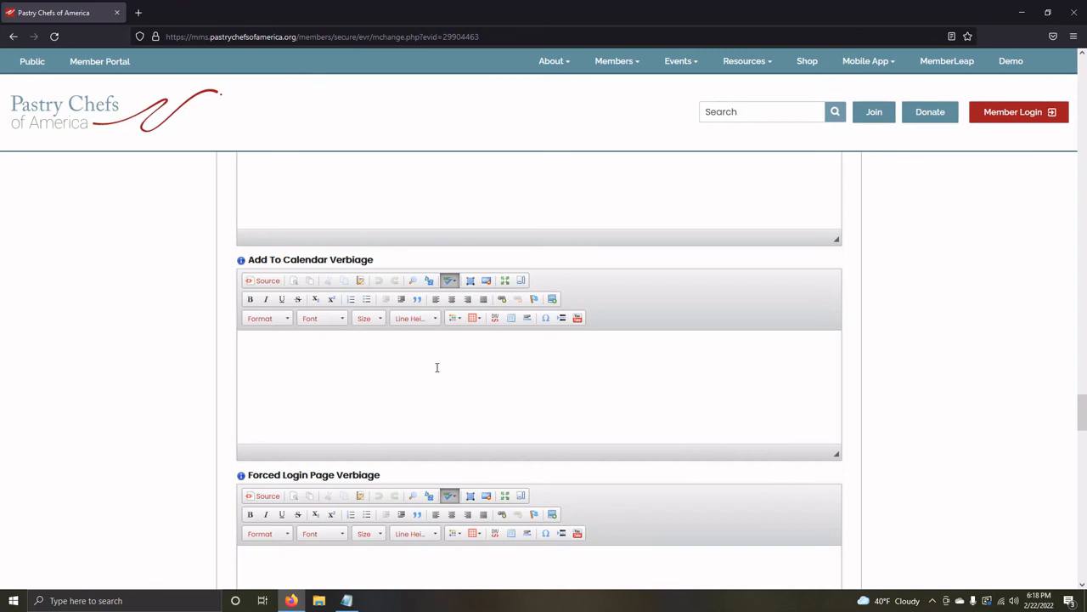
scroll(437, 367, down, 2)
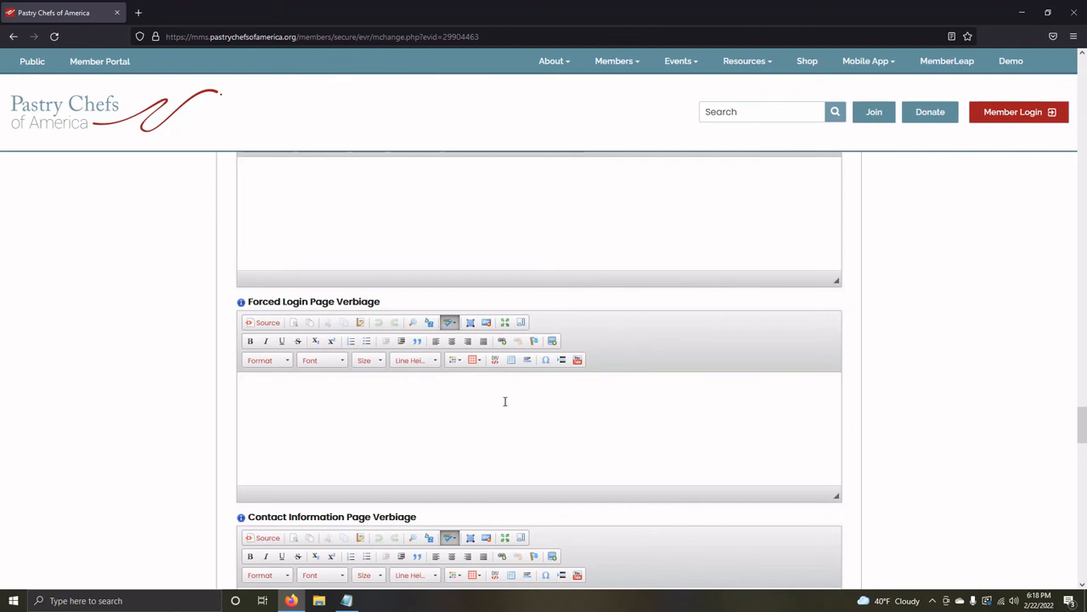
scroll(497, 398, down, 2)
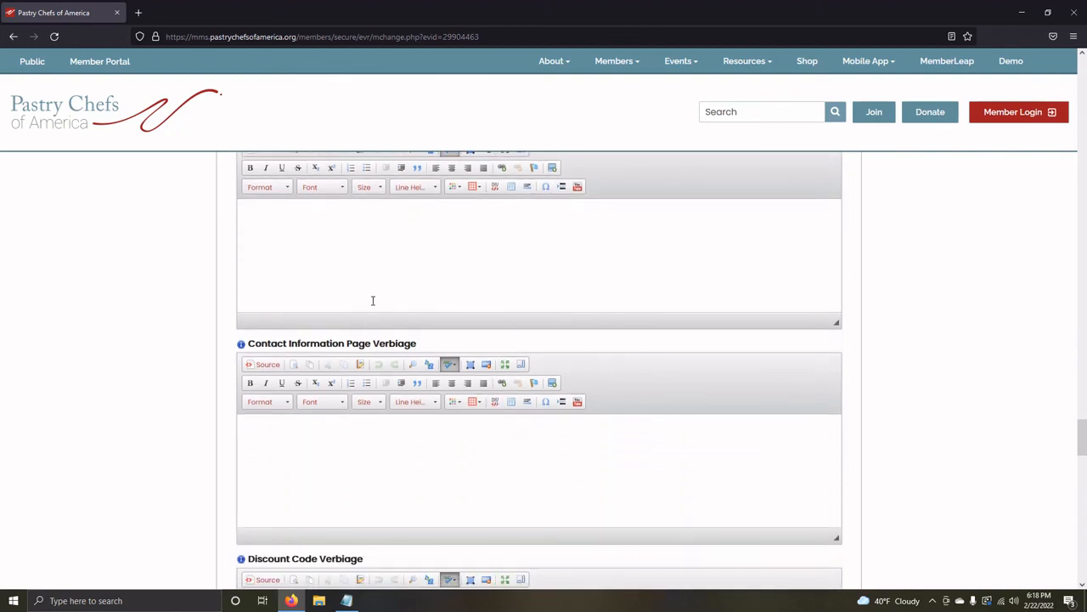
scroll(372, 304, down, 1)
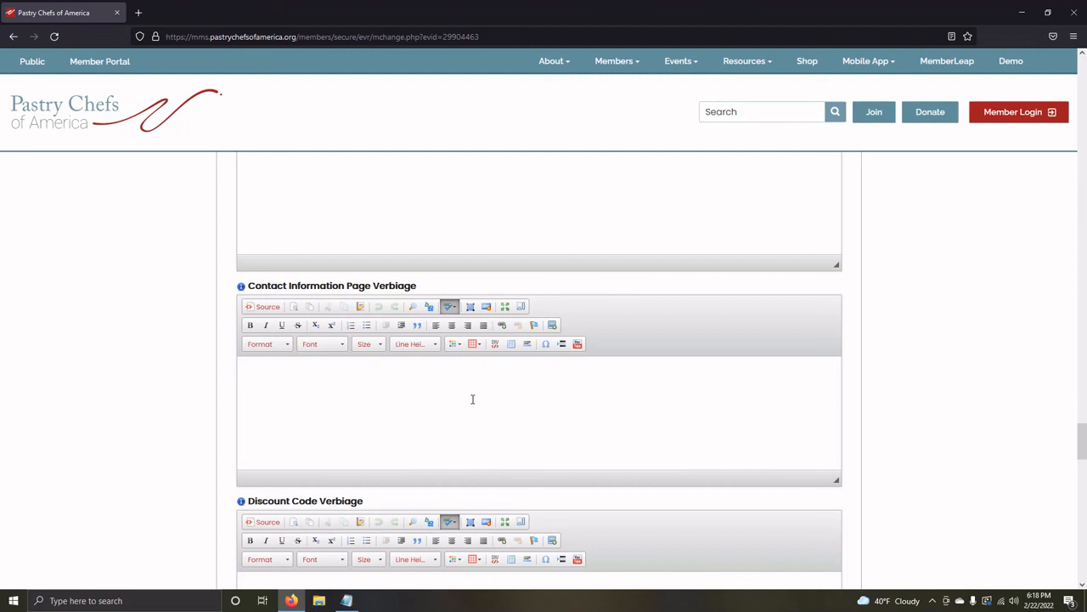
scroll(484, 394, down, 1)
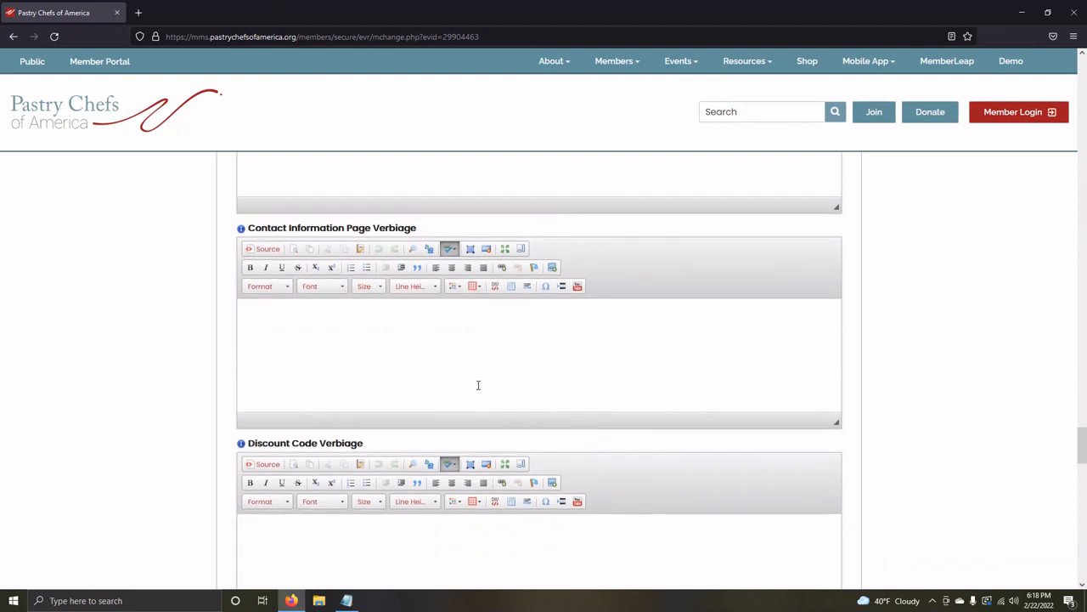
scroll(476, 373, down, 2)
scroll(464, 356, up, 1)
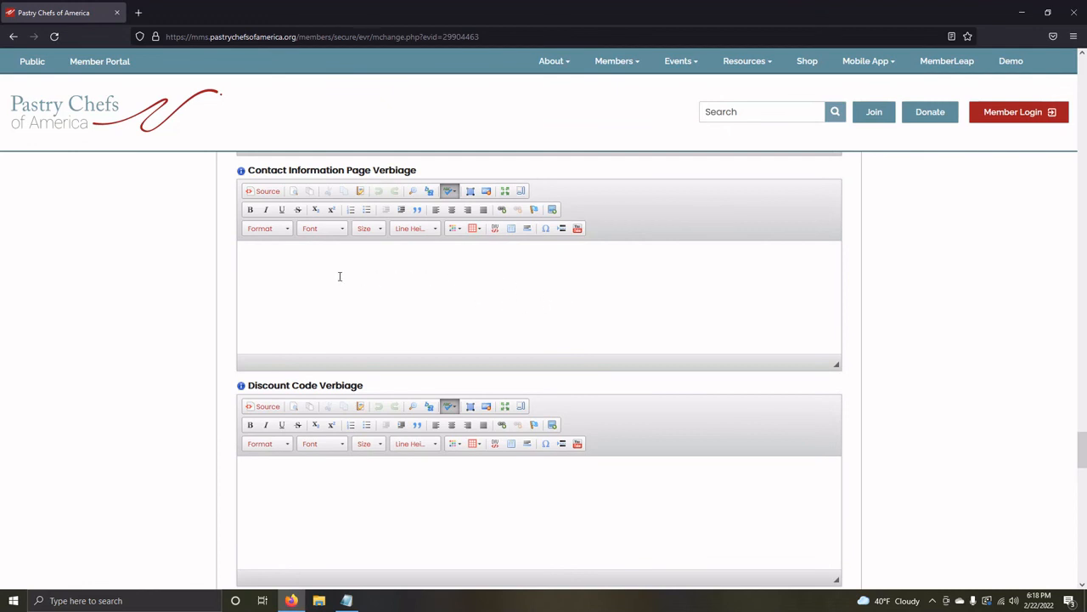
Review the discount code, attendee information page, summary page, event blurb, additional confirmation page and confirmation email verbiage fields
scroll(331, 280, down, 2)
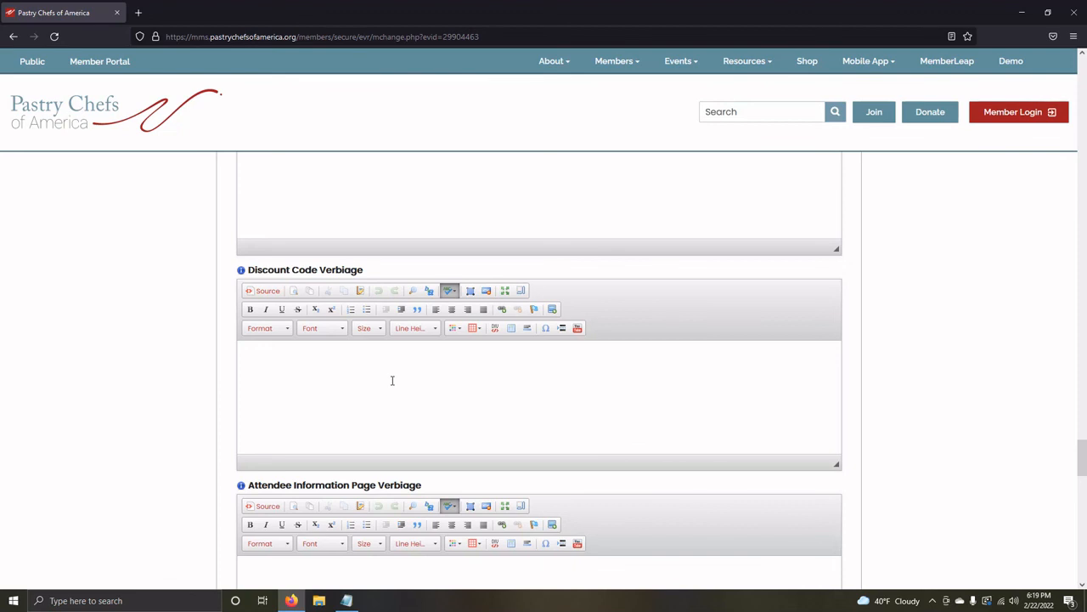
scroll(393, 380, down, 2)
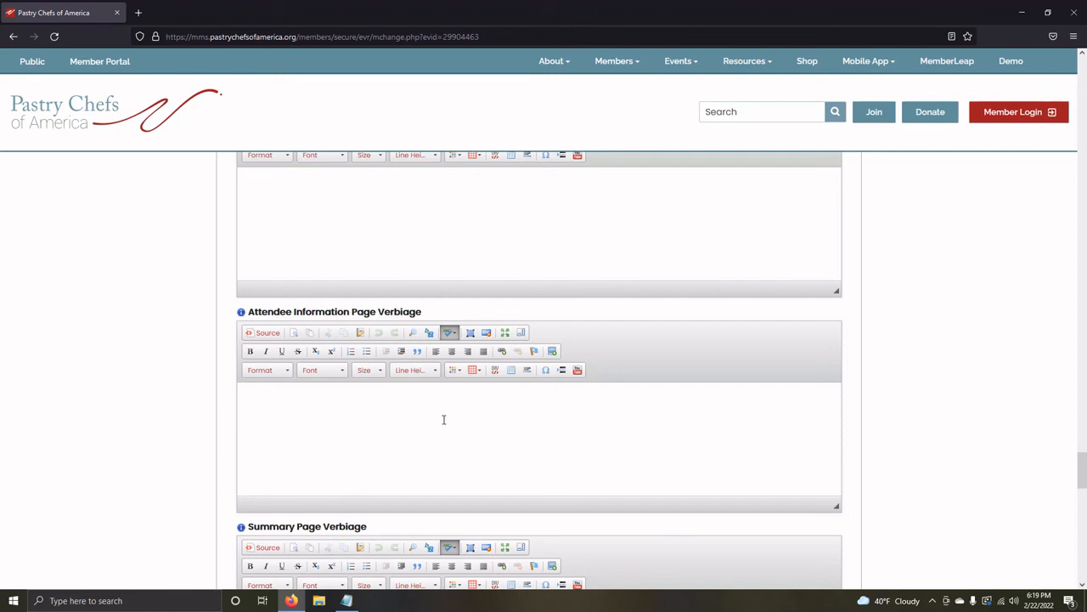
scroll(515, 425, down, 3)
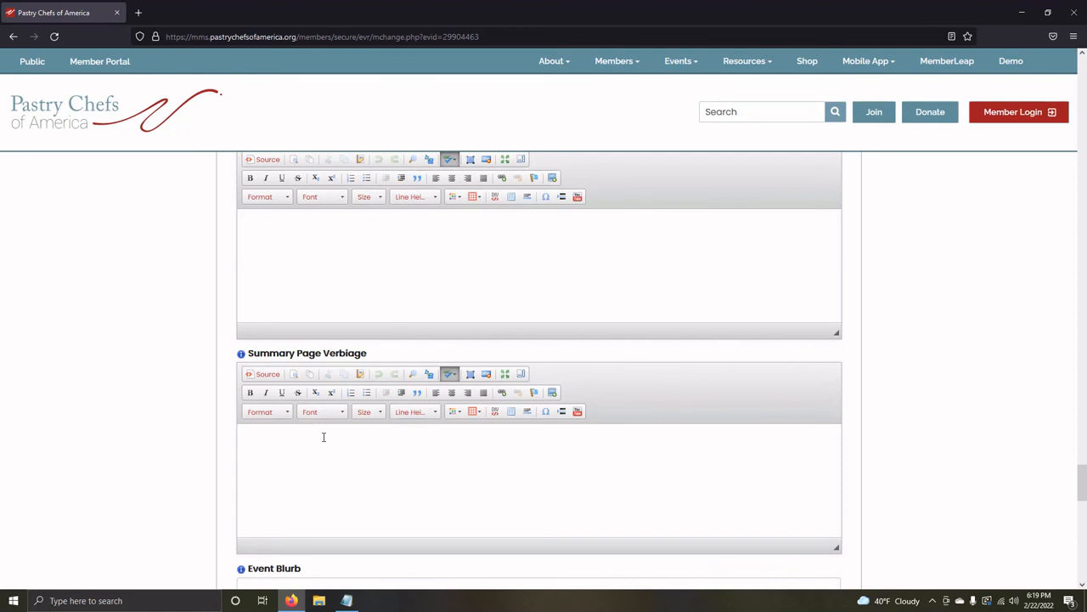
scroll(323, 437, down, 3)
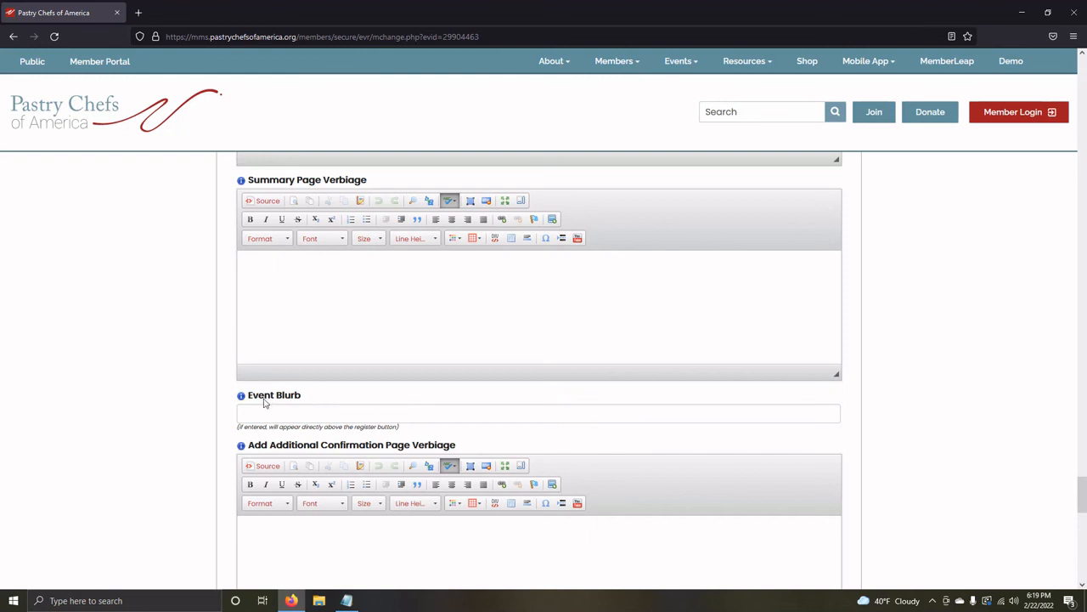
scroll(195, 413, down, 2)
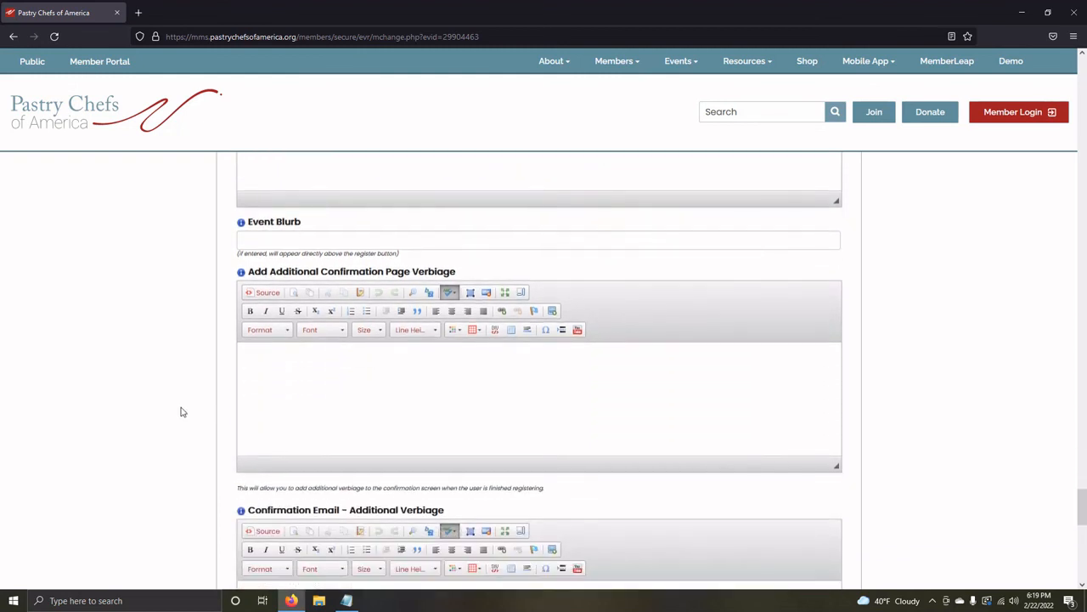
scroll(340, 400, down, 1)
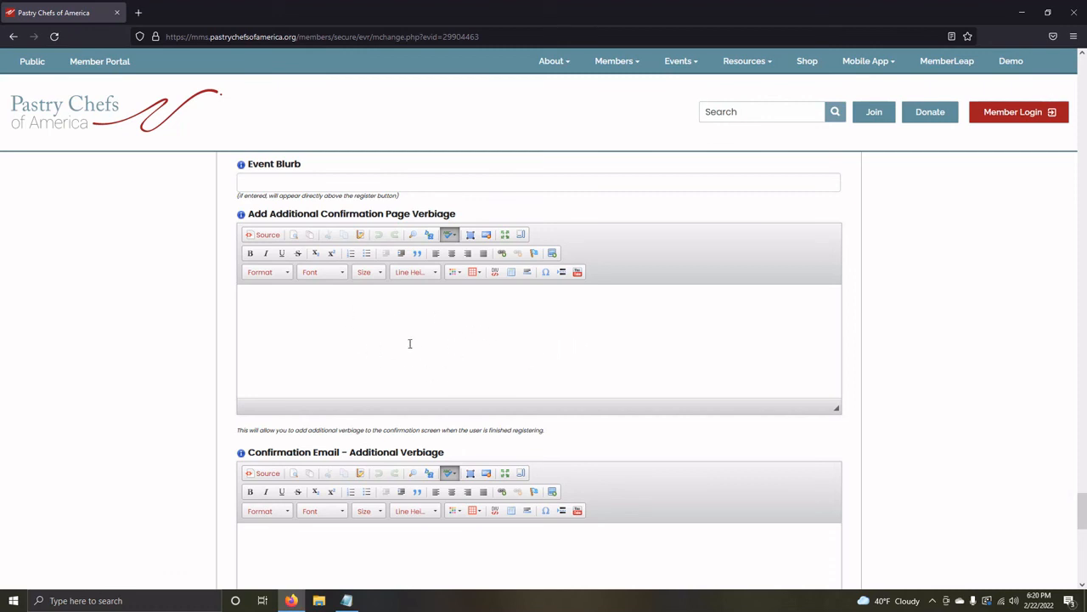
scroll(448, 346, down, 3)
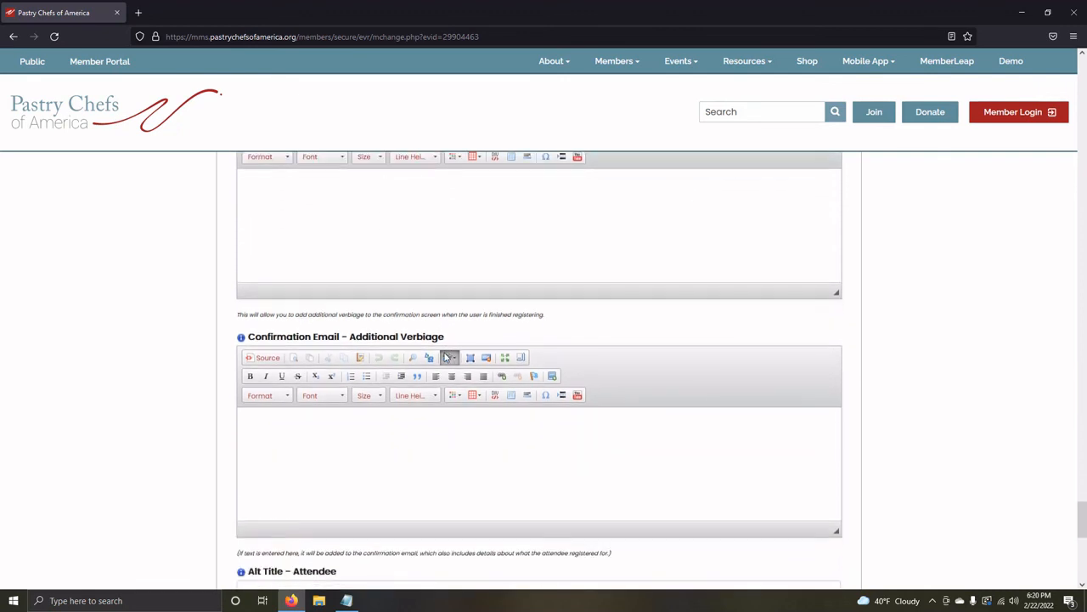
scroll(420, 384, down, 1)
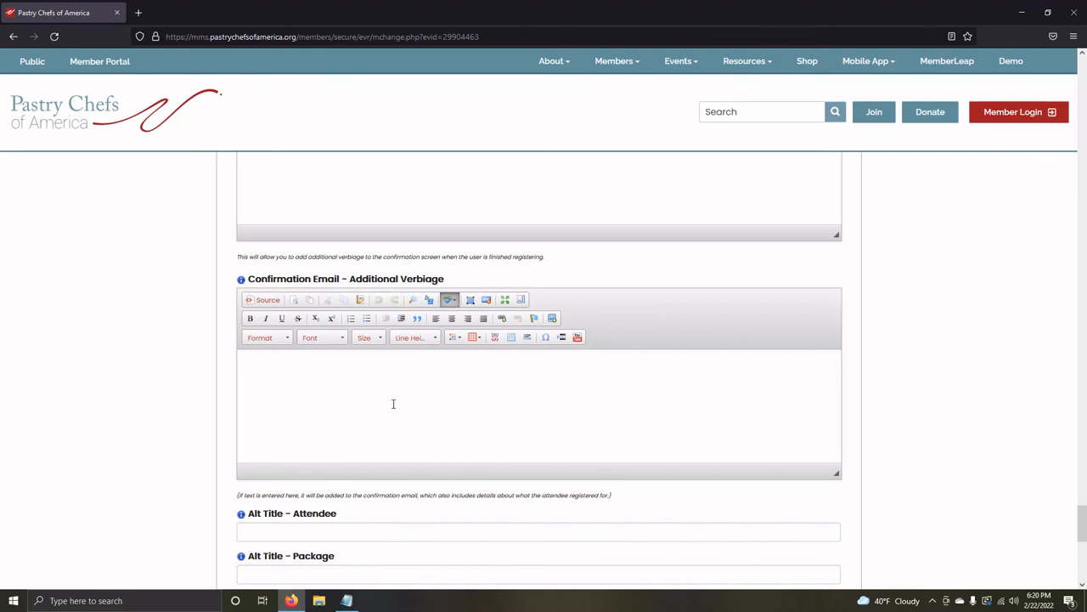
Review the Alt Title fields for attendee, package, registration, register, discount code and the 'Register for This Event' button
scroll(338, 402, down, 4)
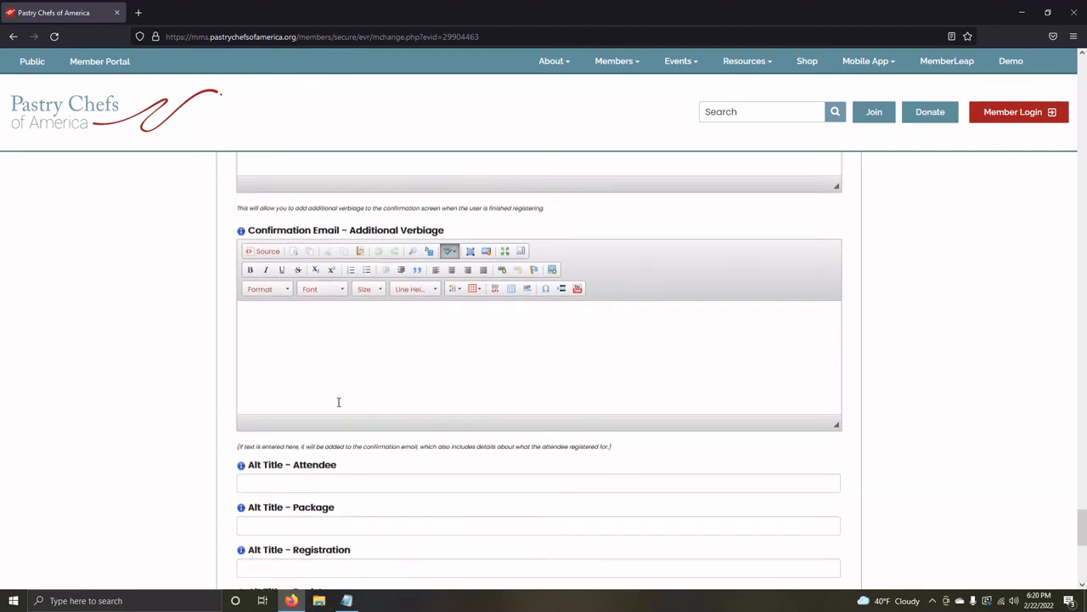
scroll(353, 362, down, 3)
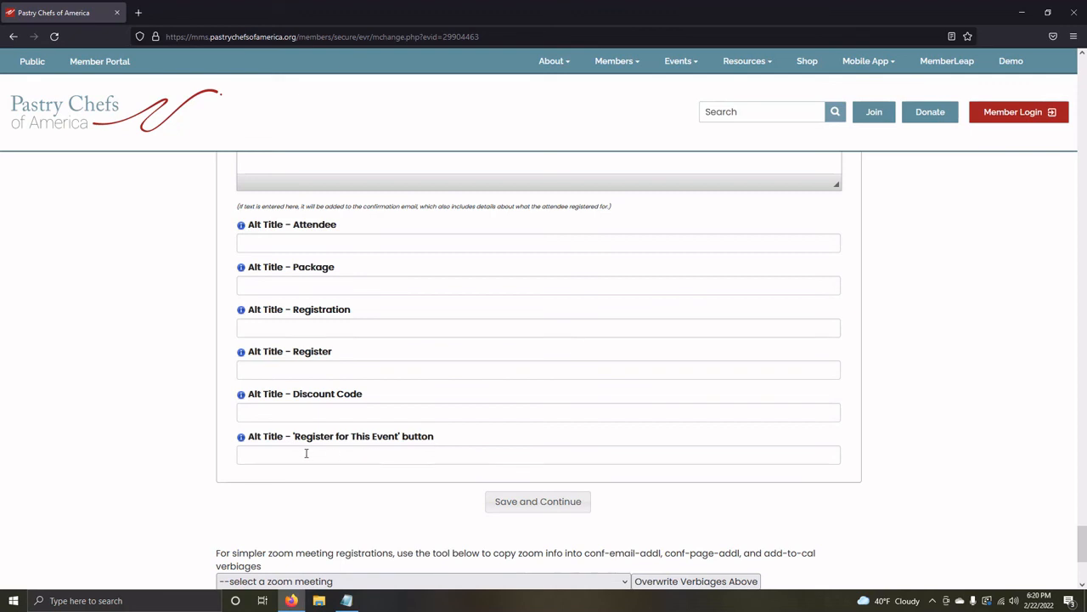
drag(294, 439, 400, 438)
click(448, 447)
drag(294, 394, 371, 400)
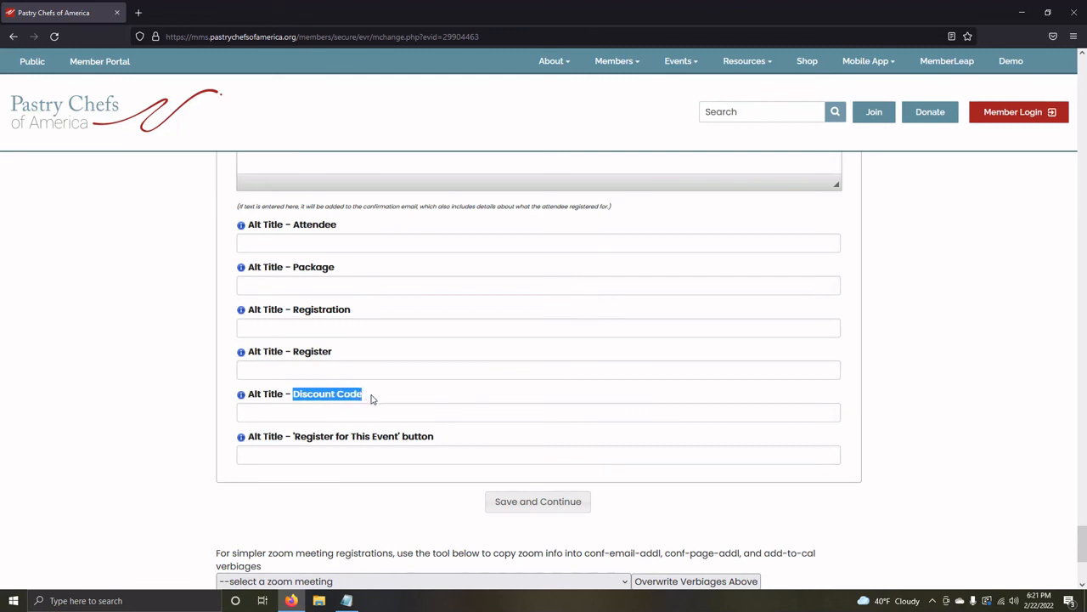
click(371, 399)
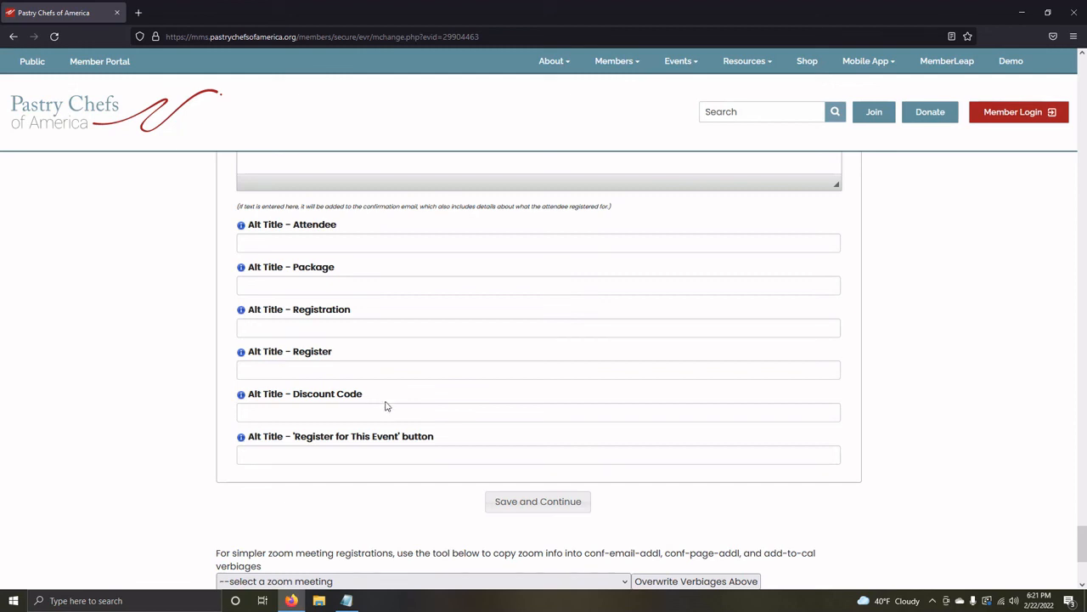
key(alt+z)
click(510, 208)
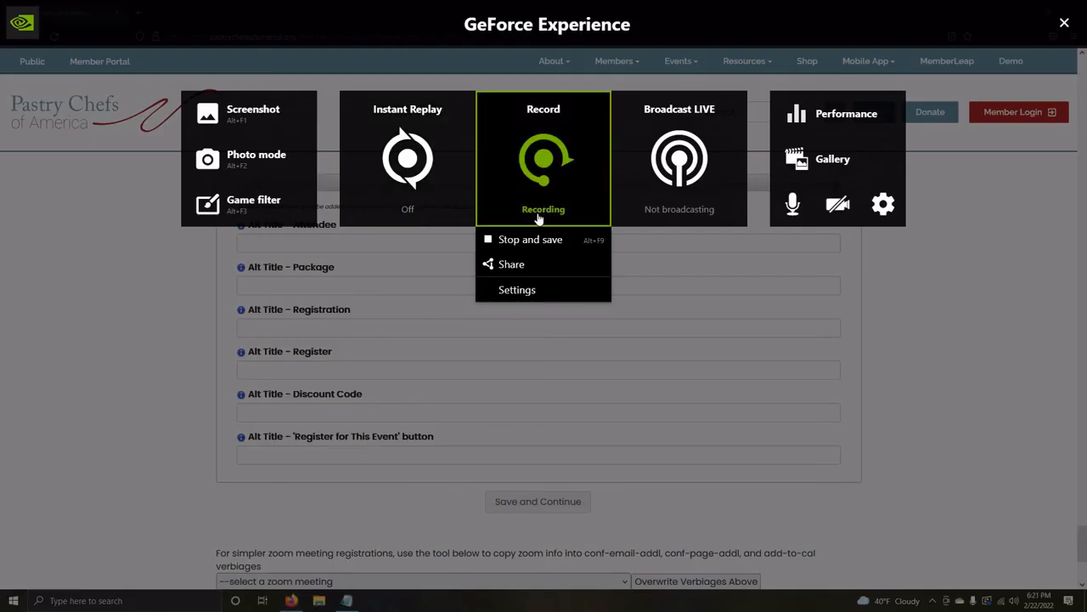